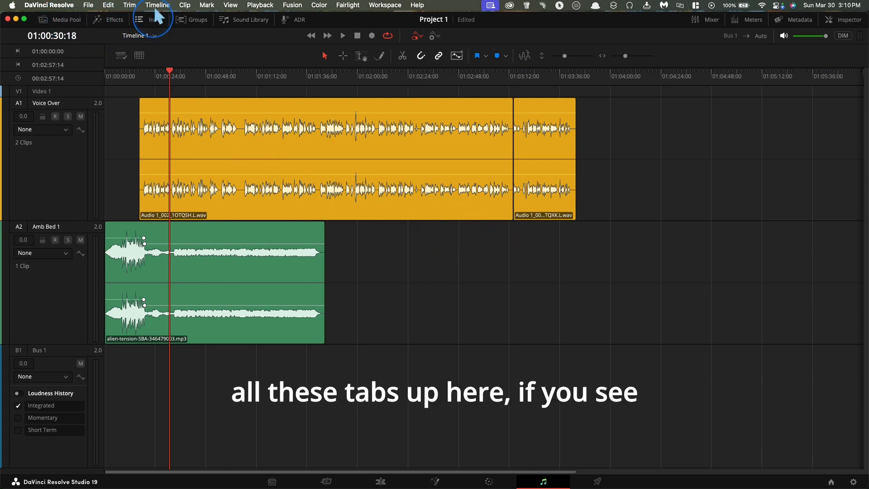
Show and hide the Media Pool, Effects and Index panels in turn, leaving all three closed.
{"action": "left_click", "coordinate": [57, 14]}
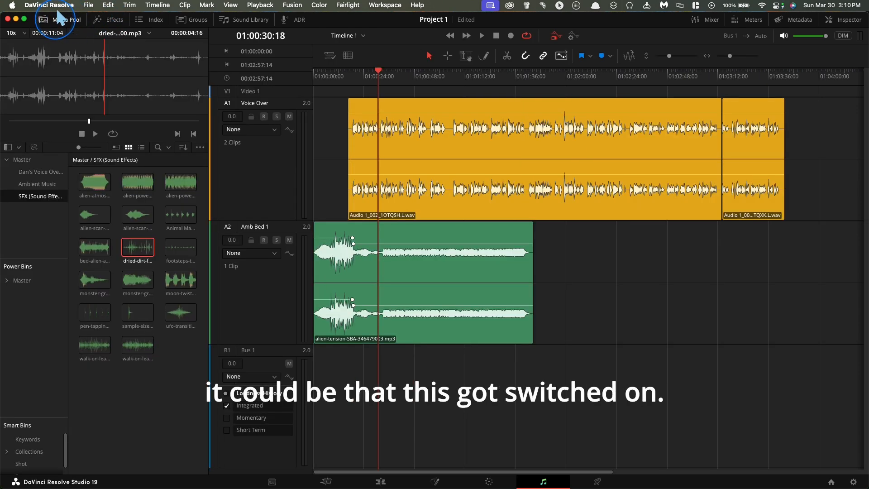
{"action": "left_click", "coordinate": [58, 14]}
{"action": "left_click", "coordinate": [103, 14]}
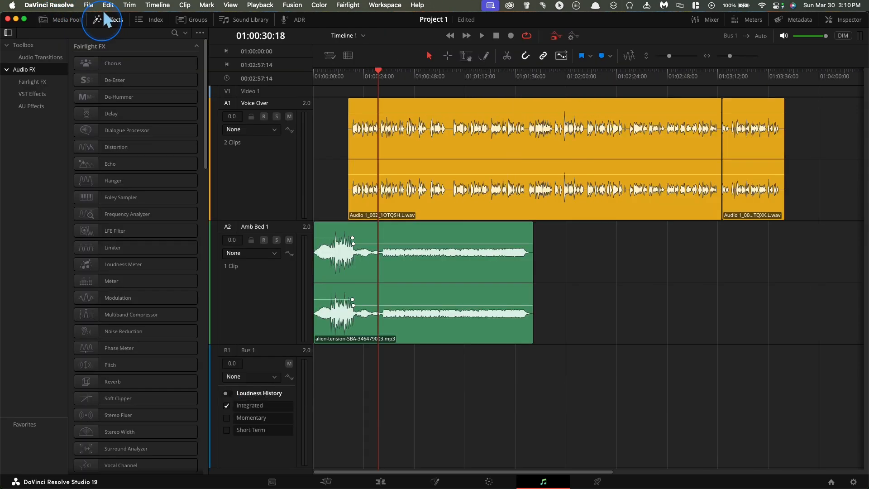
{"action": "left_click", "coordinate": [104, 14]}
{"action": "left_click", "coordinate": [144, 13]}
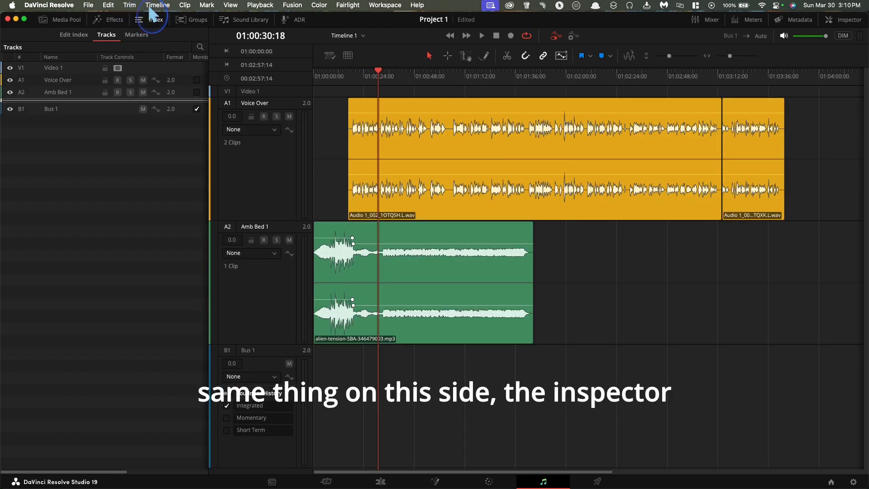
{"action": "left_click", "coordinate": [145, 13]}
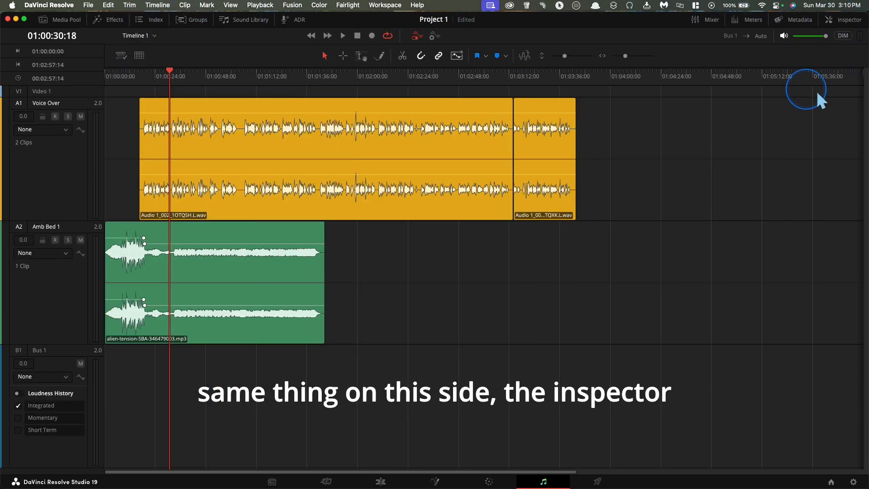
Show and hide the Inspector, Metadata, Meters and Mixer panels in turn, leaving all four closed.
{"action": "left_click", "coordinate": [850, 19]}
{"action": "left_click", "coordinate": [839, 18]}
{"action": "left_click", "coordinate": [802, 19]}
{"action": "left_click", "coordinate": [798, 19]}
{"action": "left_click", "coordinate": [746, 19]}
{"action": "left_click", "coordinate": [745, 20]}
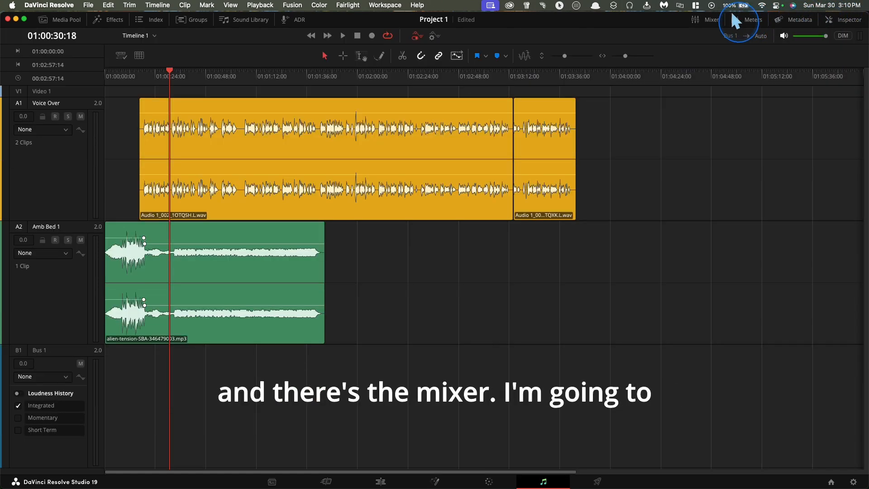
{"action": "left_click", "coordinate": [707, 20]}
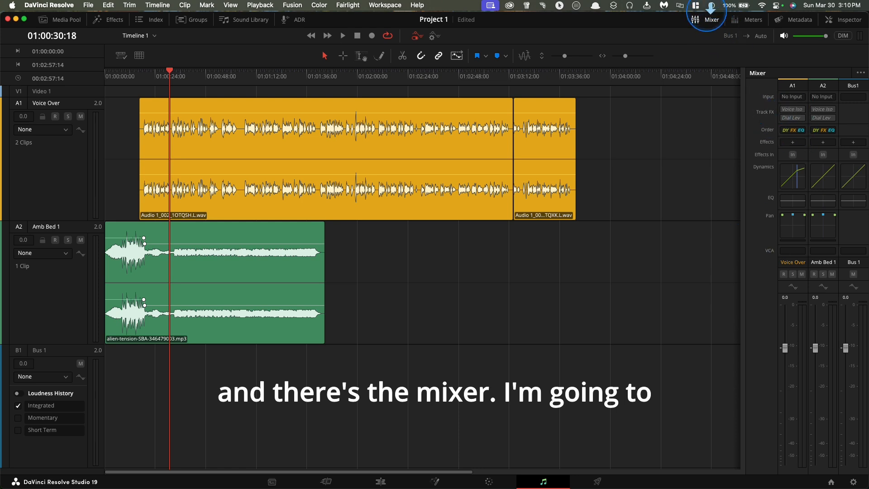
{"action": "left_click", "coordinate": [705, 13]}
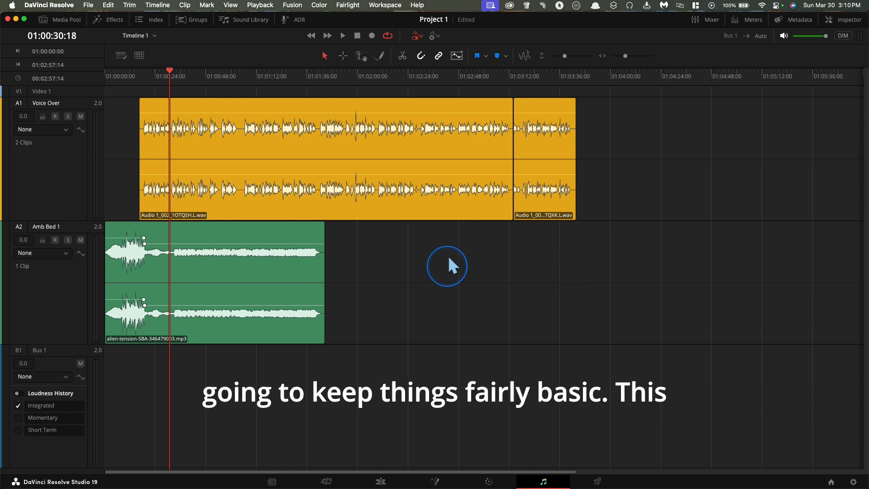
Switch to the Canvas course in Safari, view the Week 2 page "Script for Project 1", and return to DaVinci Resolve.
{"action": "left_click", "coordinate": [203, 69]}
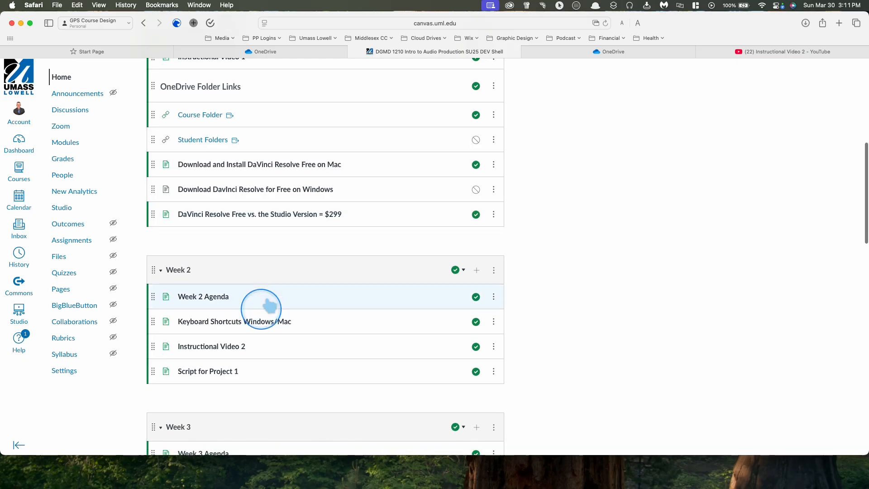
{"action": "scroll", "coordinate": [261, 310], "scroll_direction": "down", "scroll_amount": 4}
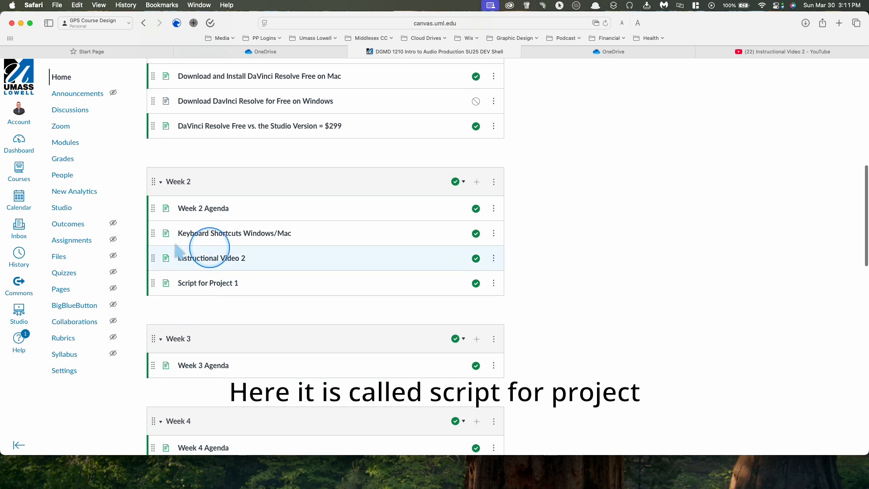
{"action": "left_click", "coordinate": [216, 283]}
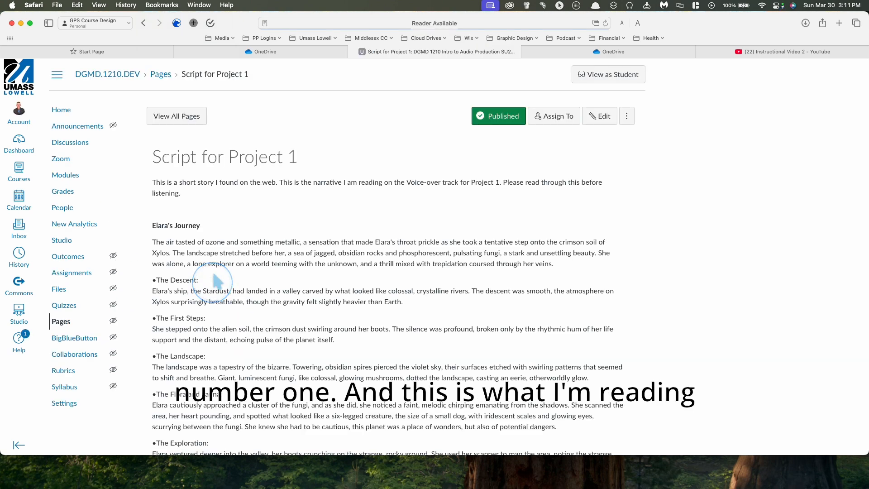
{"action": "scroll", "coordinate": [217, 280], "scroll_direction": "down", "scroll_amount": 3}
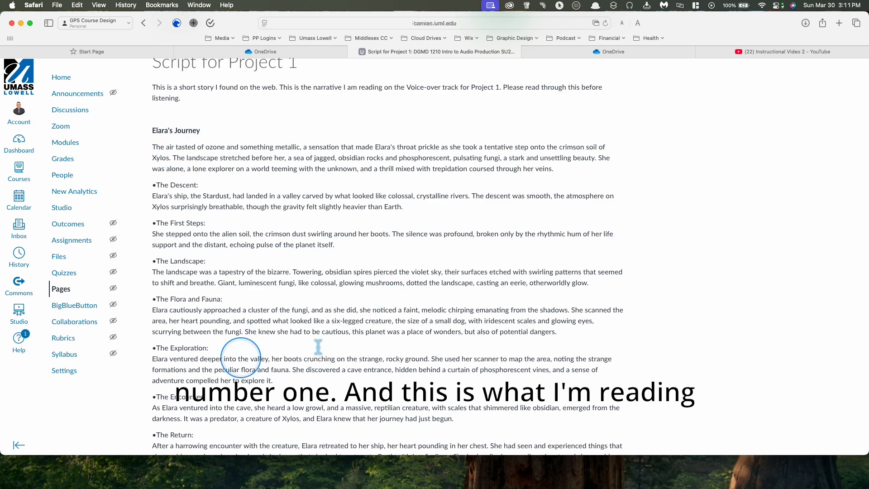
{"action": "scroll", "coordinate": [343, 308], "scroll_direction": "up", "scroll_amount": 1}
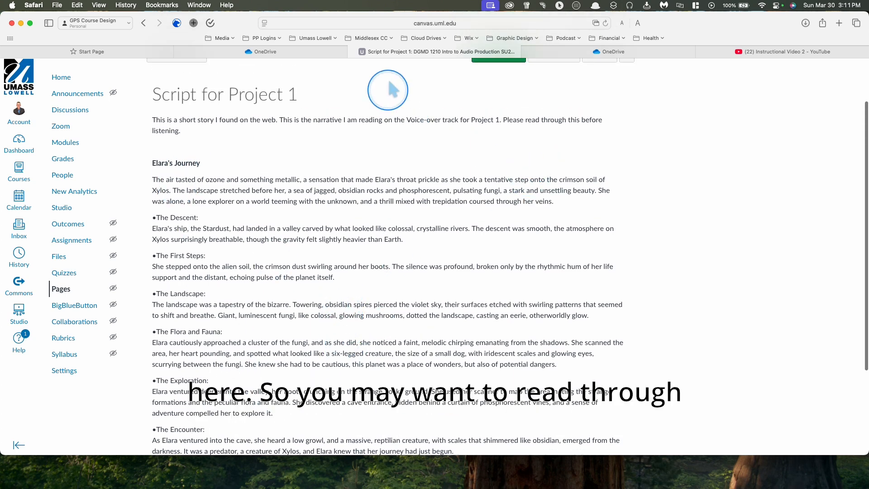
{"action": "key", "text": "ctrl+Right"}
{"action": "key", "text": "ctrl+Right"}
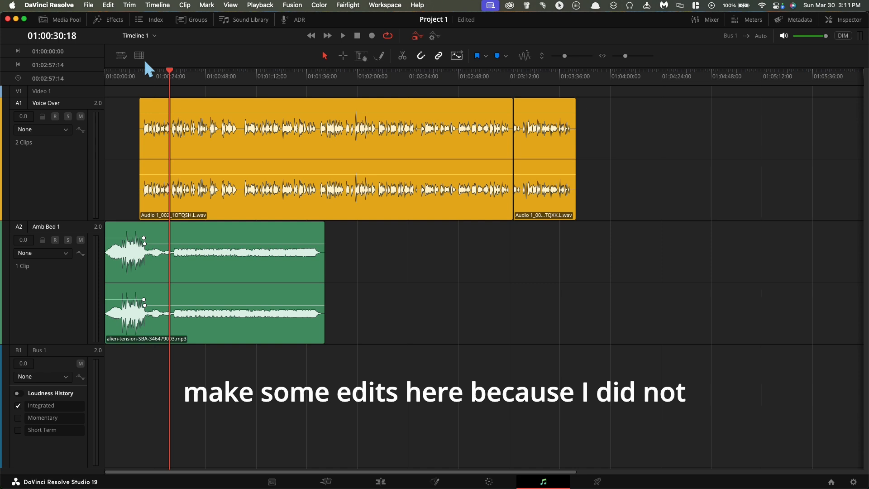
Mute the Amb Bed 1 track and briefly play the timeline from near its beginning.
{"action": "scroll", "coordinate": [145, 61], "scroll_direction": "right", "scroll_amount": 1}
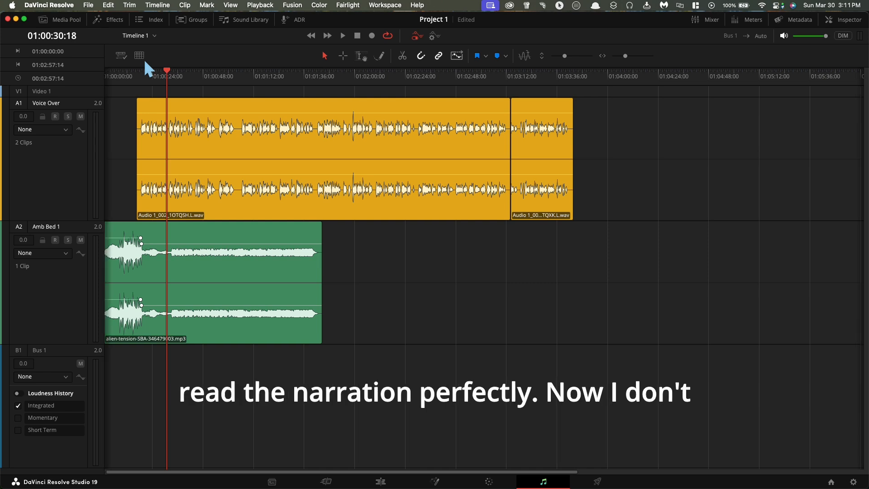
{"action": "scroll", "coordinate": [259, 112], "scroll_direction": "left", "scroll_amount": 1}
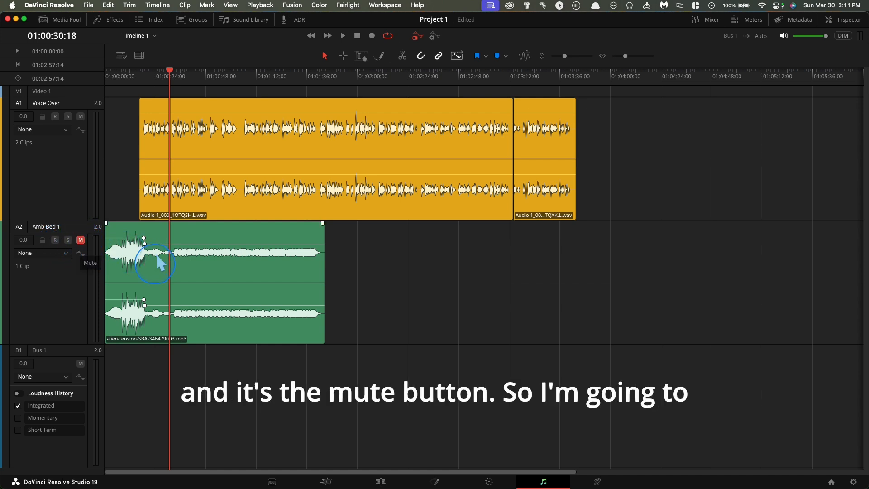
{"action": "left_click", "coordinate": [109, 68]}
{"action": "key", "text": "space"}
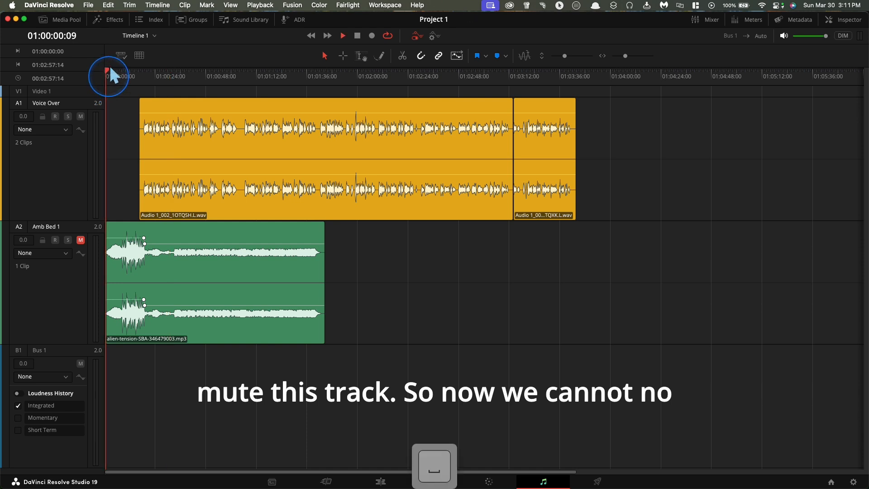
{"action": "key", "text": "space"}
Play the opening of the Voice Over narration from the start of its first clip, through "something metallic".
{"action": "left_click", "coordinate": [144, 67]}
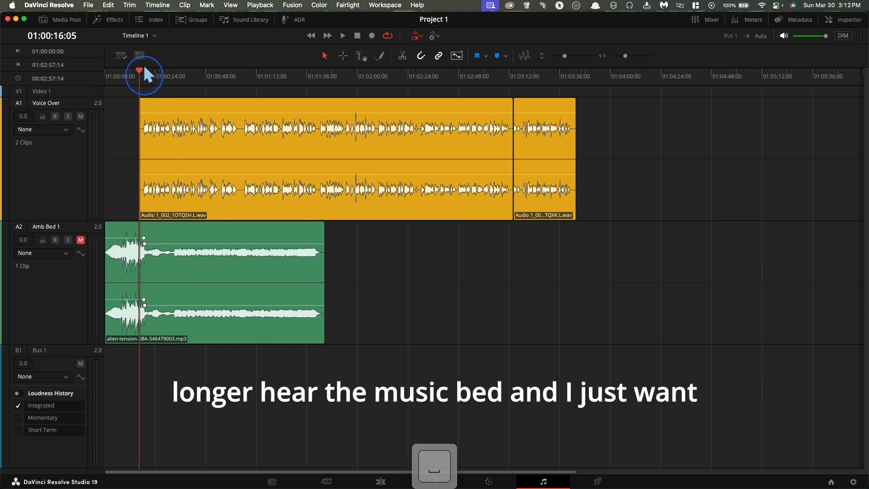
{"action": "key", "text": "space"}
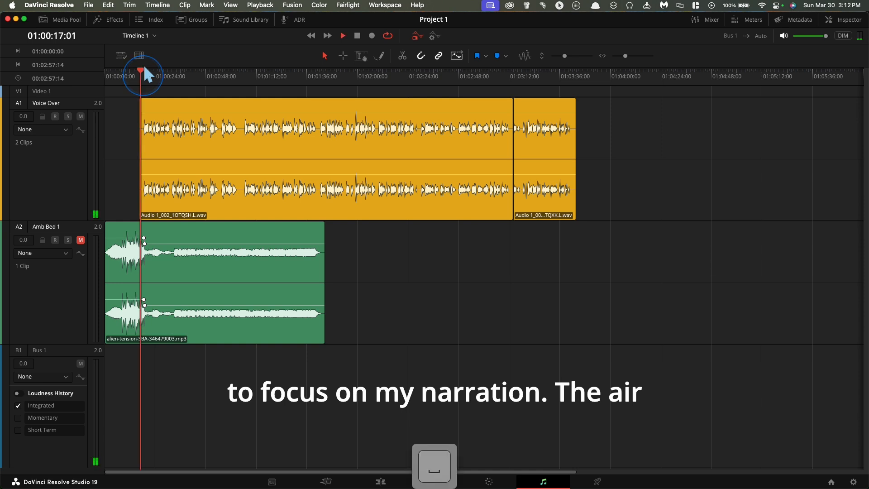
{"action": "key", "text": "super+equal"}
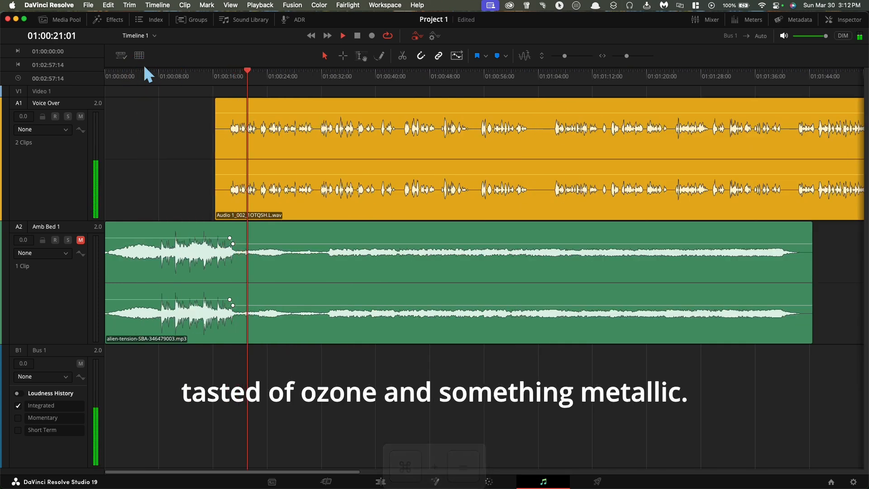
{"action": "key", "text": "space"}
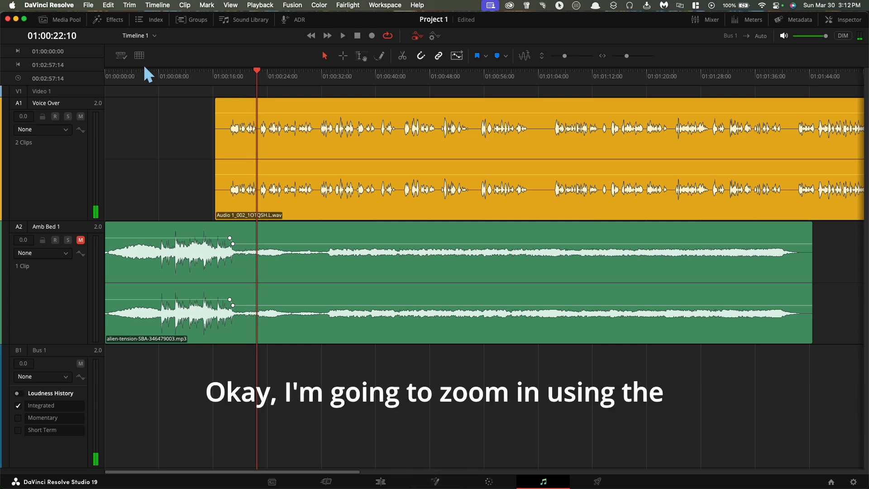
Zoom in closely on the narration's opening words and park the playhead just before them at 01:00:18:08.
{"action": "key", "text": "super+equal"}
{"action": "key", "text": "super+equal"}
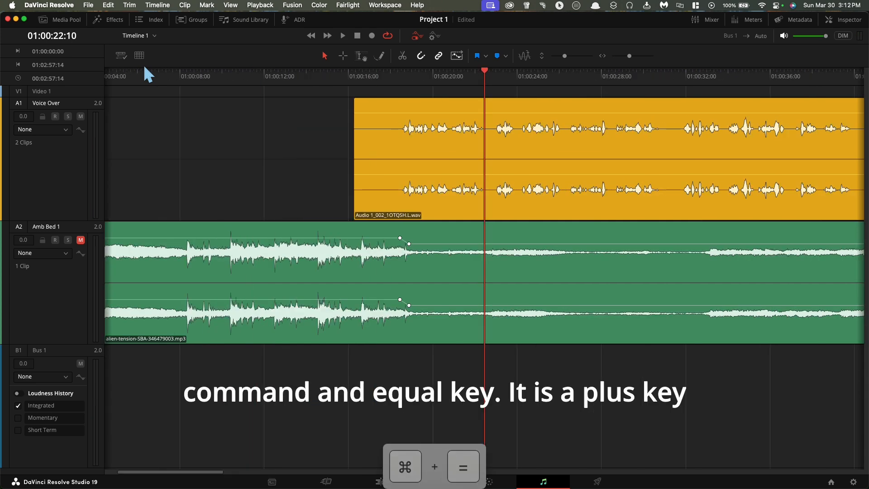
{"action": "key", "text": "super+equal"}
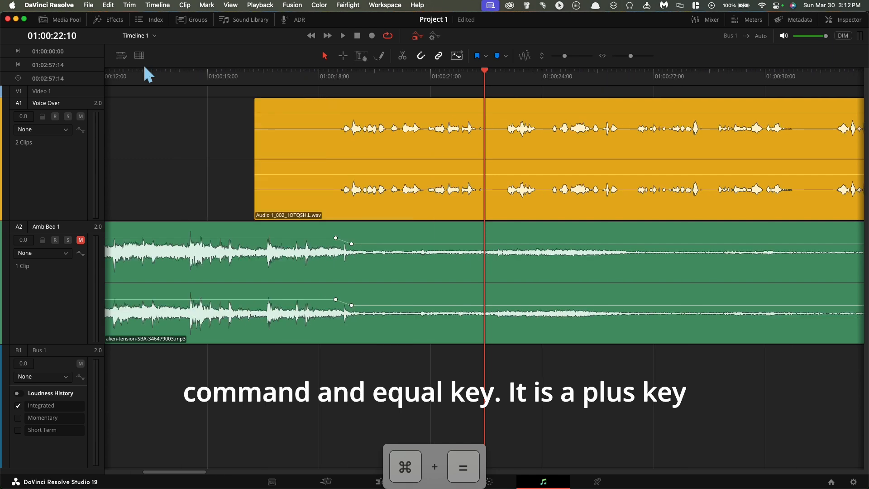
{"action": "key", "text": "super+equal"}
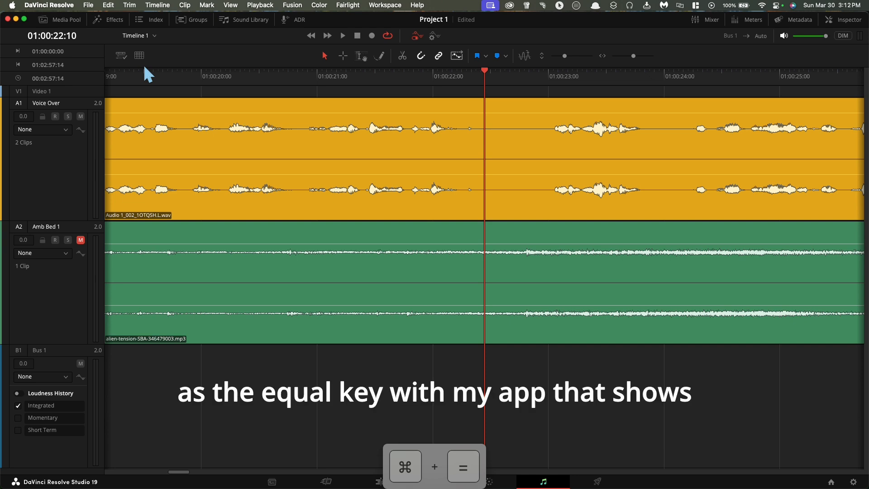
{"action": "scroll", "coordinate": [170, 110], "scroll_direction": "left", "scroll_amount": 5}
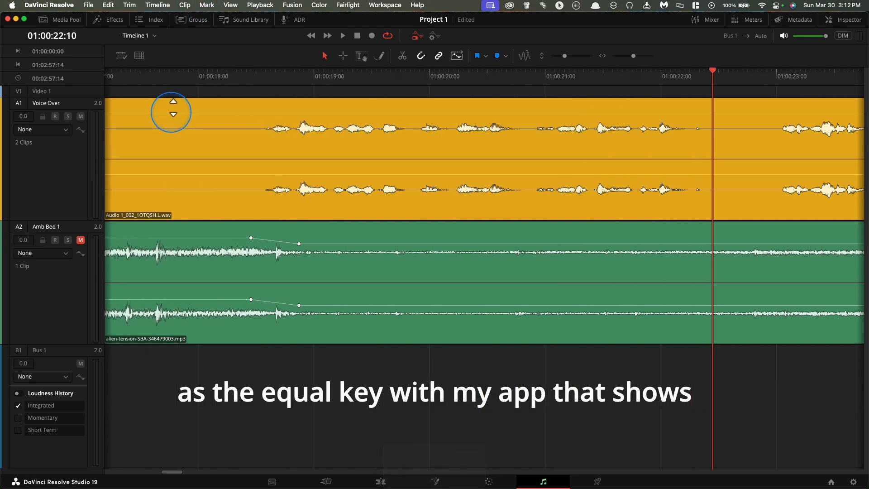
{"action": "scroll", "coordinate": [171, 112], "scroll_direction": "left", "scroll_amount": 3}
{"action": "left_click", "coordinate": [365, 69]}
{"action": "left_click", "coordinate": [631, 68]}
{"action": "left_click", "coordinate": [336, 73]}
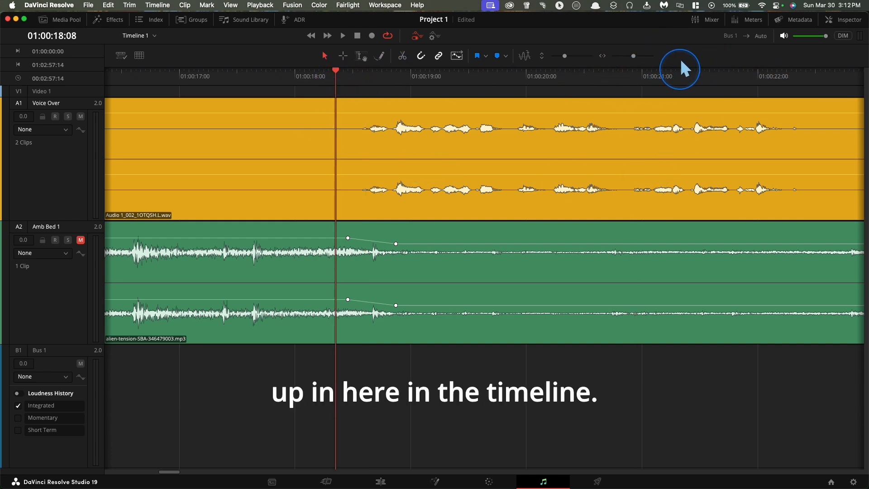
Play the Voice Over from just before its first words through the phrase "the crimson soil of Xylos".
{"action": "left_click", "coordinate": [676, 70]}
{"action": "left_click", "coordinate": [345, 73]}
{"action": "key", "text": "space"}
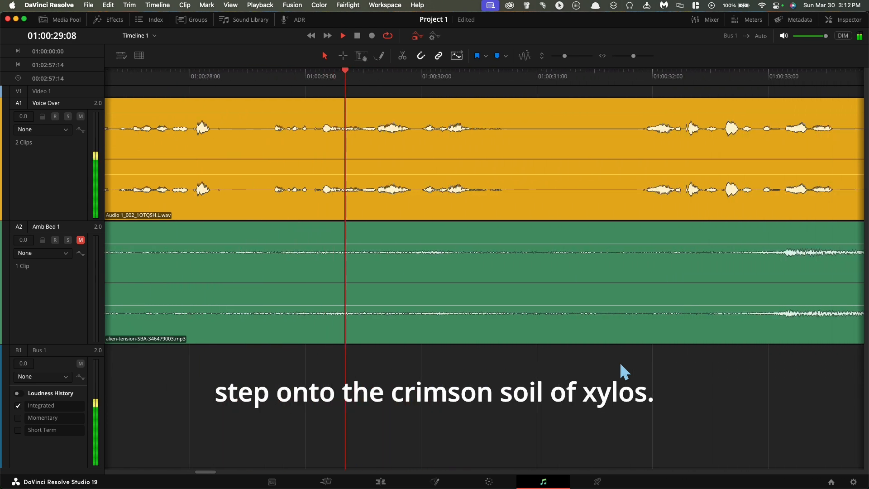
{"action": "key", "text": "space"}
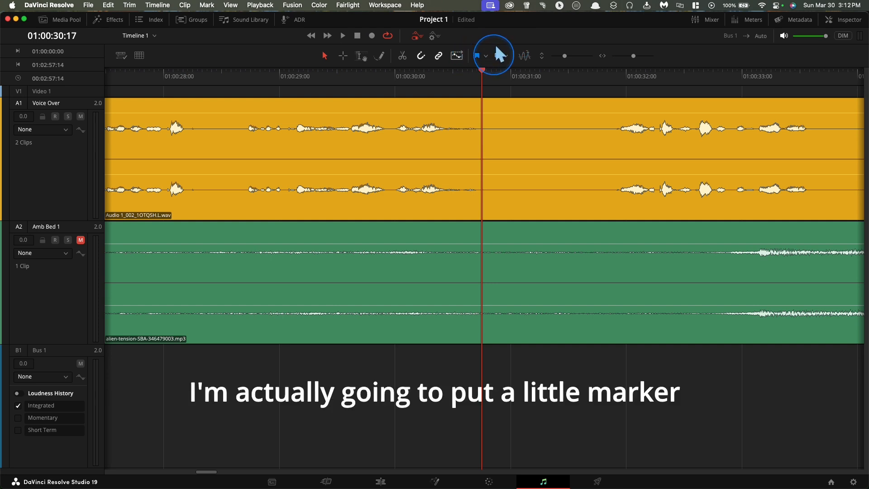
Add a blue marker just after 01:00:28:00, ahead of the narrated "crimson soil" phrase, and review the available marker colours.
{"action": "left_click_drag", "start_coordinate": [483, 63], "coordinate": [198, 66]}
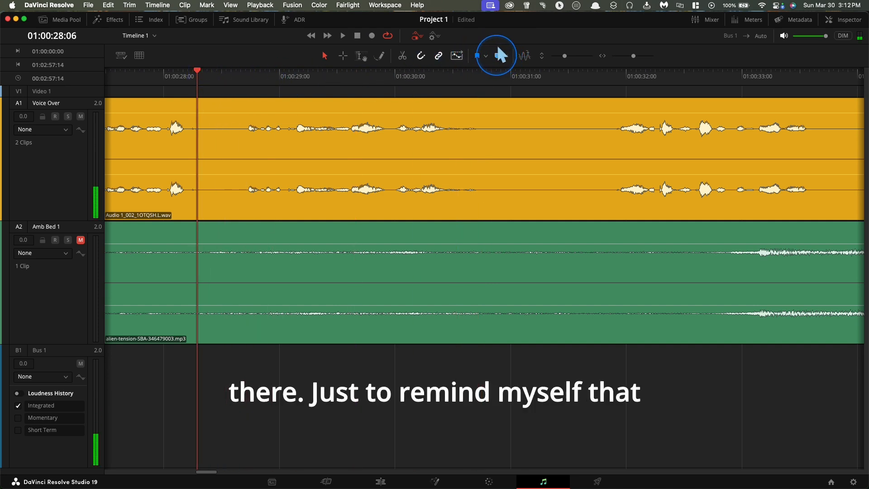
{"action": "key", "text": "space"}
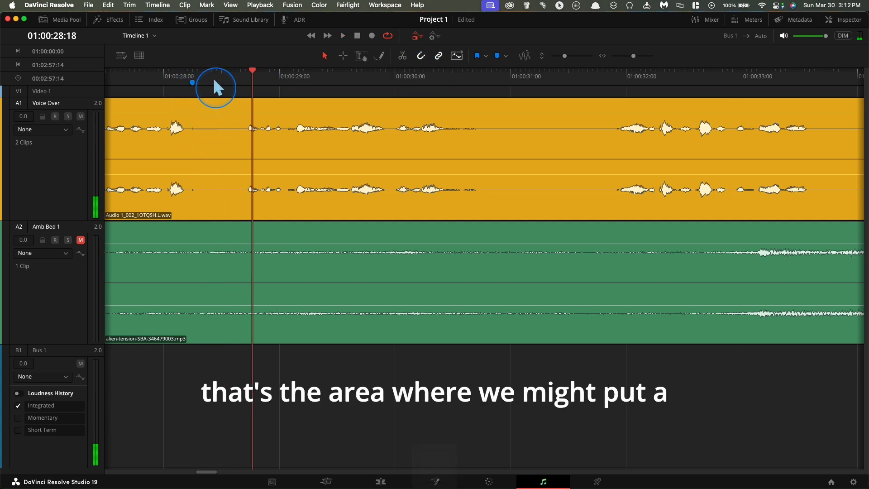
{"action": "key", "text": "space"}
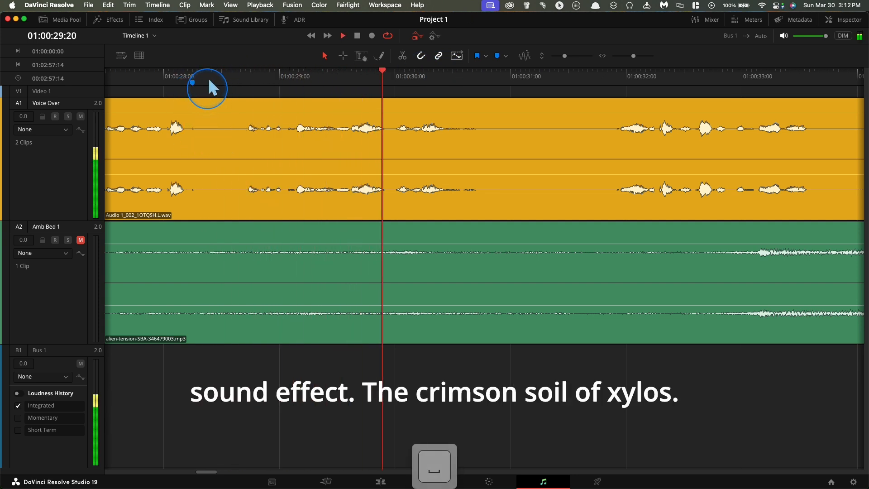
{"action": "key", "text": "space"}
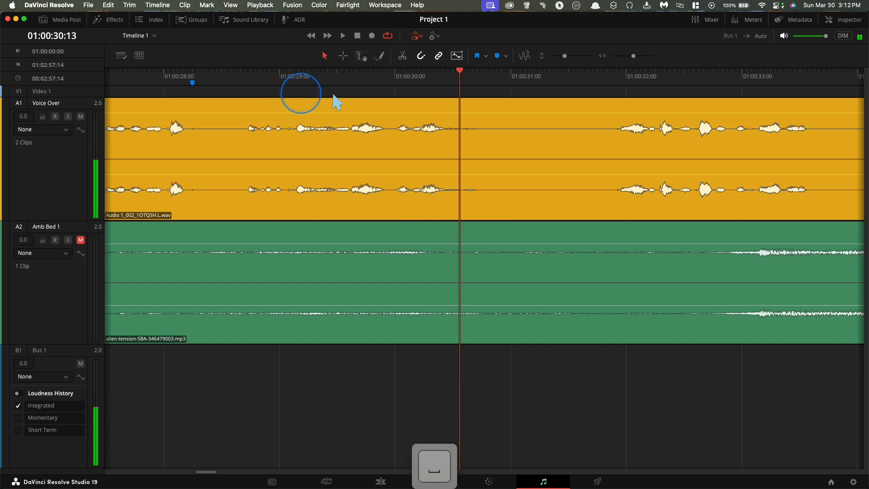
{"action": "left_click", "coordinate": [505, 55]}
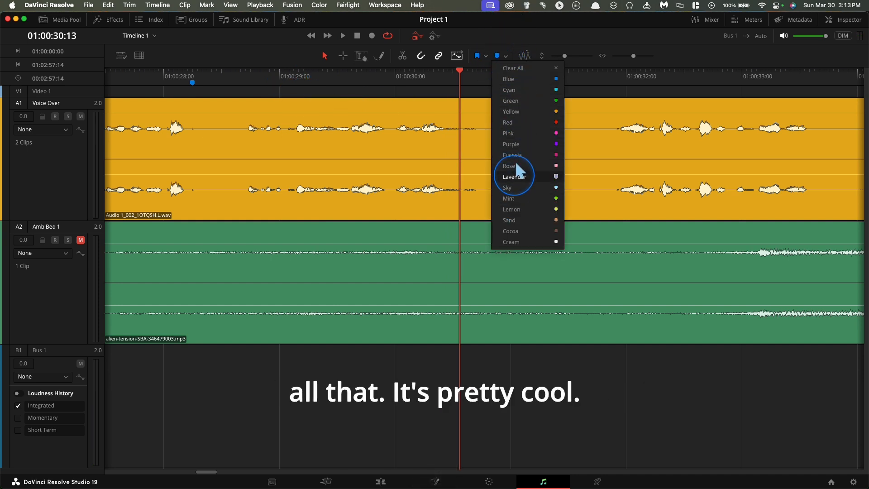
{"action": "left_click", "coordinate": [506, 28]}
Play the narration from 01:00:30:13 to the pause after "unknown" at 01:00:48:23, and view the waveform that follows.
{"action": "key", "text": "space"}
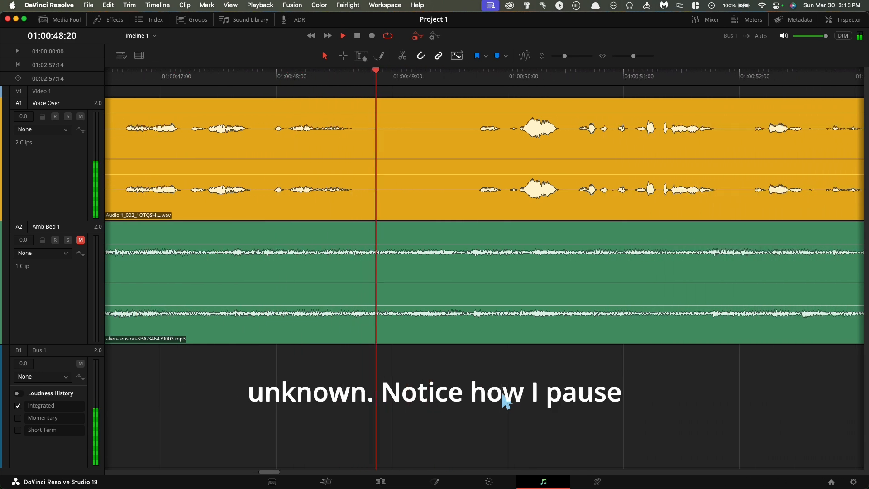
{"action": "key", "text": "space"}
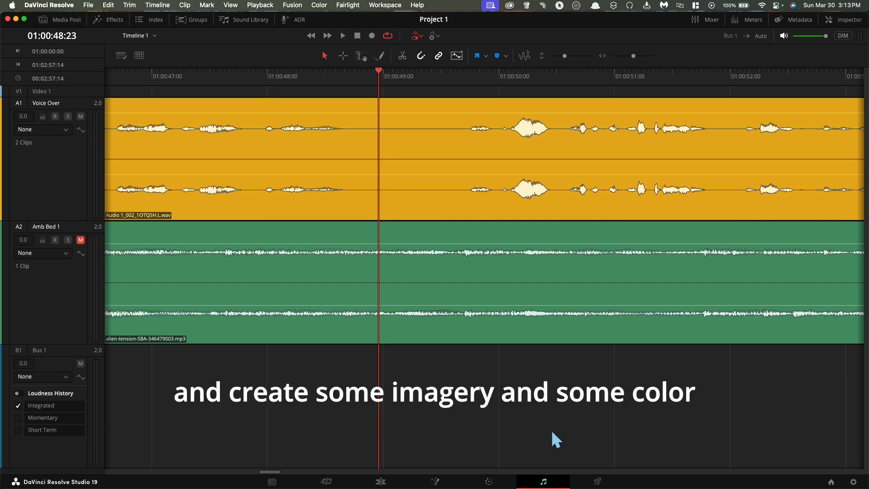
{"action": "scroll", "coordinate": [552, 430], "scroll_direction": "right", "scroll_amount": 2}
{"action": "scroll", "coordinate": [552, 432], "scroll_direction": "right", "scroll_amount": 5}
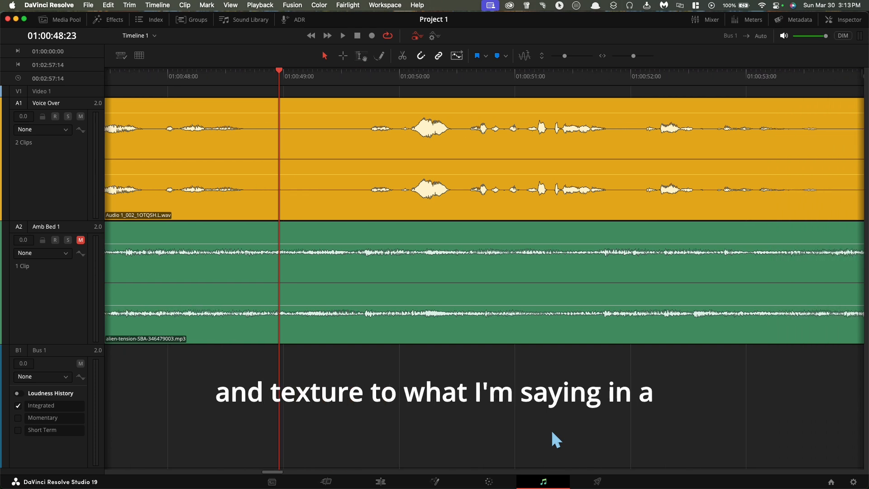
Play the narration from 01:00:48:23 through the following pause, stopping at 01:00:56:02 to listen for a breath.
{"action": "key", "text": "space"}
{"action": "scroll", "coordinate": [663, 409], "scroll_direction": "right", "scroll_amount": 4}
{"action": "scroll", "coordinate": [663, 409], "scroll_direction": "right", "scroll_amount": 15}
{"action": "scroll", "coordinate": [662, 409], "scroll_direction": "right", "scroll_amount": 3}
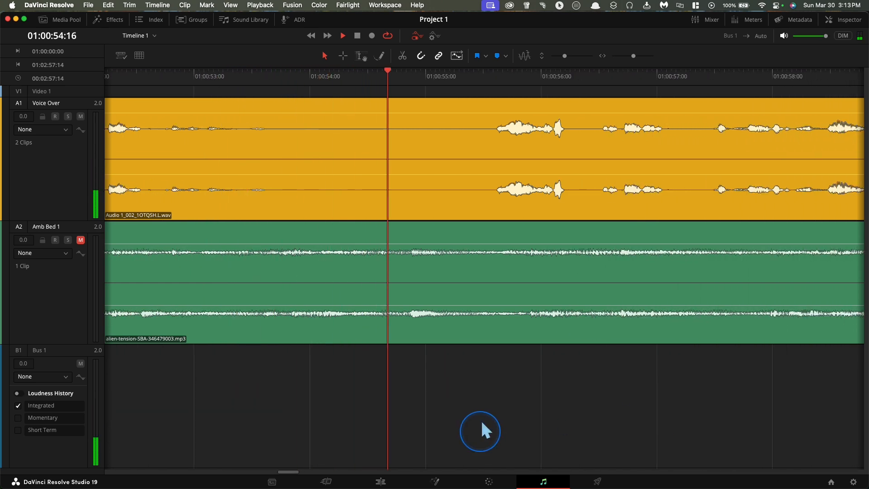
{"action": "key", "text": "space"}
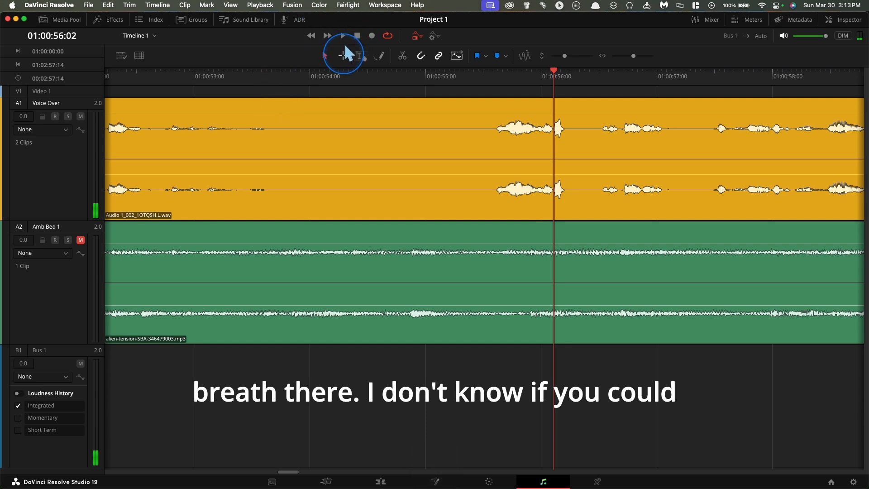
In Range mode, select the Voice Over pause from 01:00:53:19 to 01:00:55:11, lower its volume line to silence the breath, and clear the selection.
{"action": "left_click", "coordinate": [343, 54]}
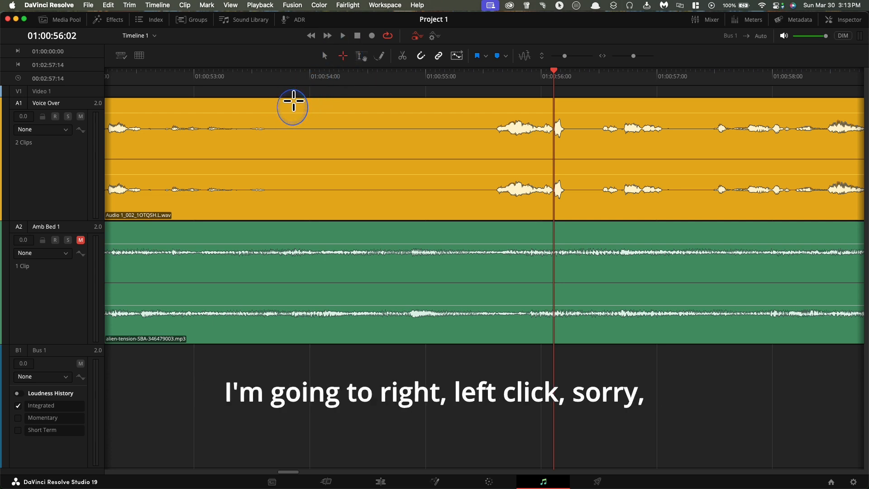
{"action": "left_click_drag", "start_coordinate": [288, 104], "coordinate": [480, 155]}
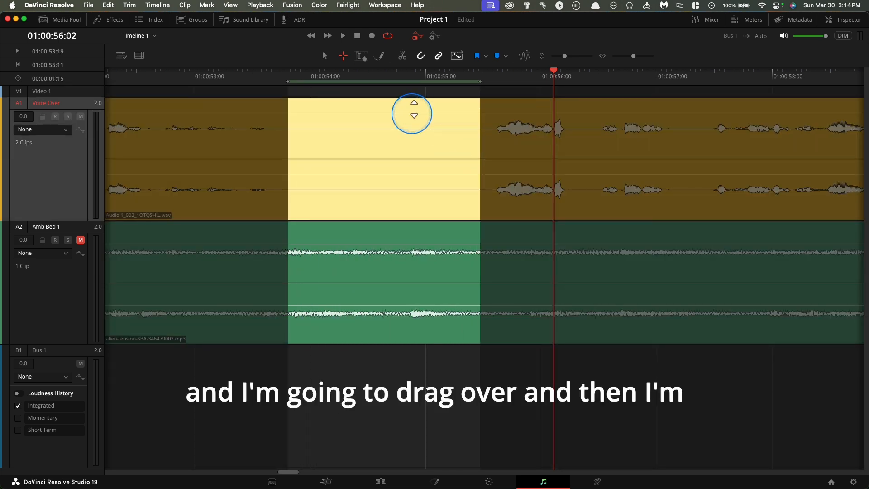
{"action": "left_click_drag", "start_coordinate": [414, 109], "coordinate": [414, 227]}
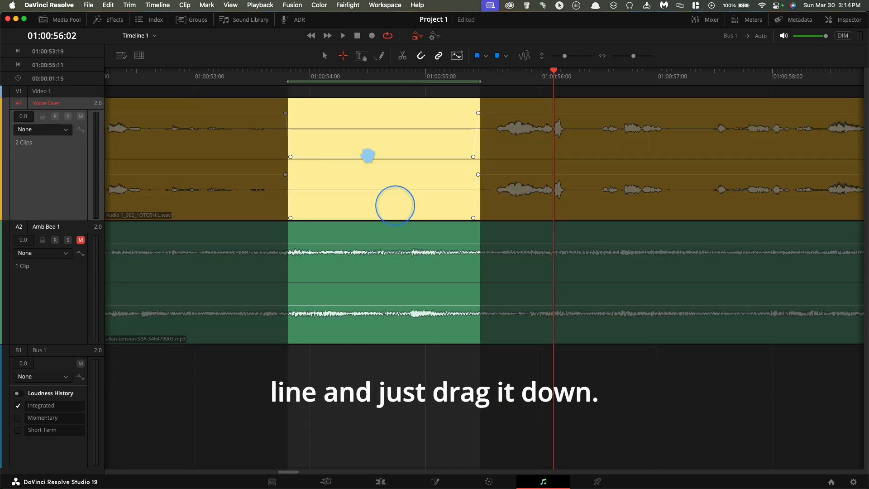
{"action": "left_click", "coordinate": [268, 72]}
{"action": "left_click", "coordinate": [270, 90]}
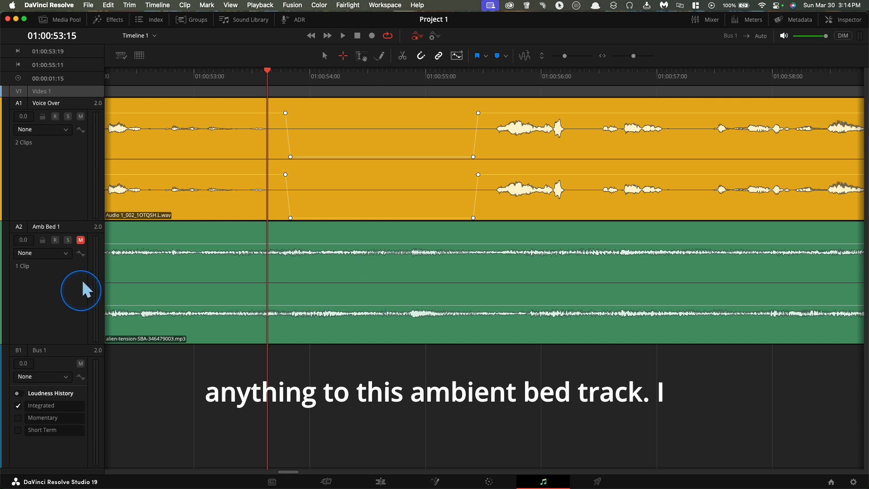
{"action": "left_click", "coordinate": [54, 157]}
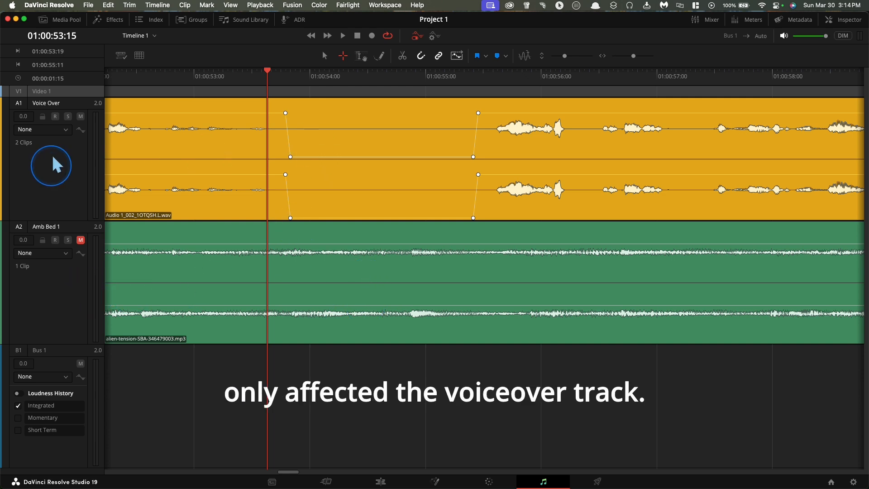
Play the narration from 01:00:53:15 past the silenced pause to 01:01:07:15, viewing the whole timeline for the repeated take.
{"action": "left_click", "coordinate": [363, 97]}
{"action": "key", "text": "space"}
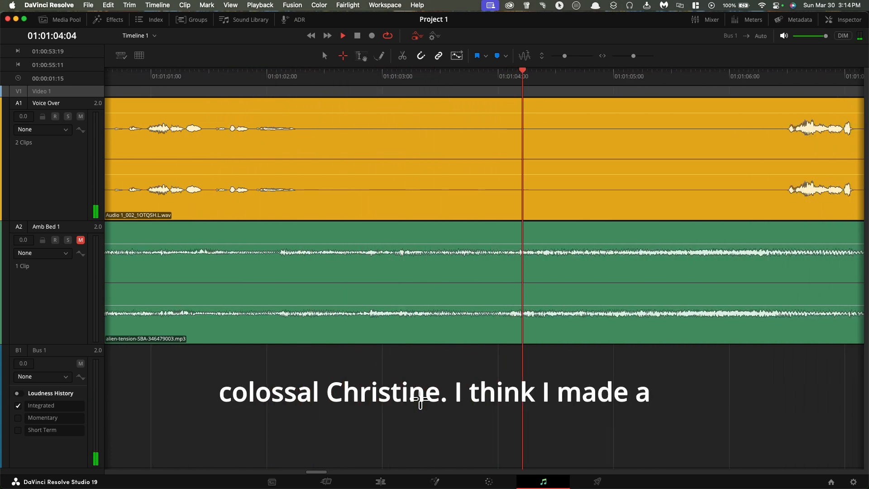
{"action": "key", "text": "super+minus"}
{"action": "key", "text": "super+minus"}
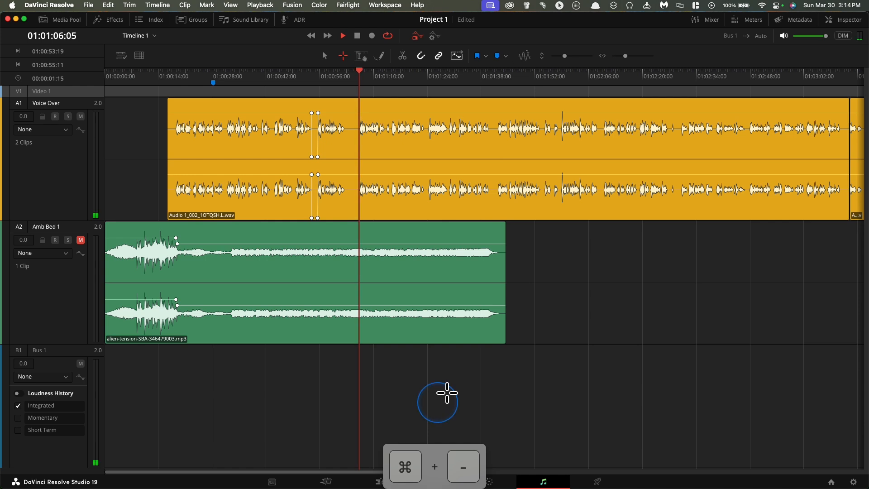
{"action": "key", "text": "space"}
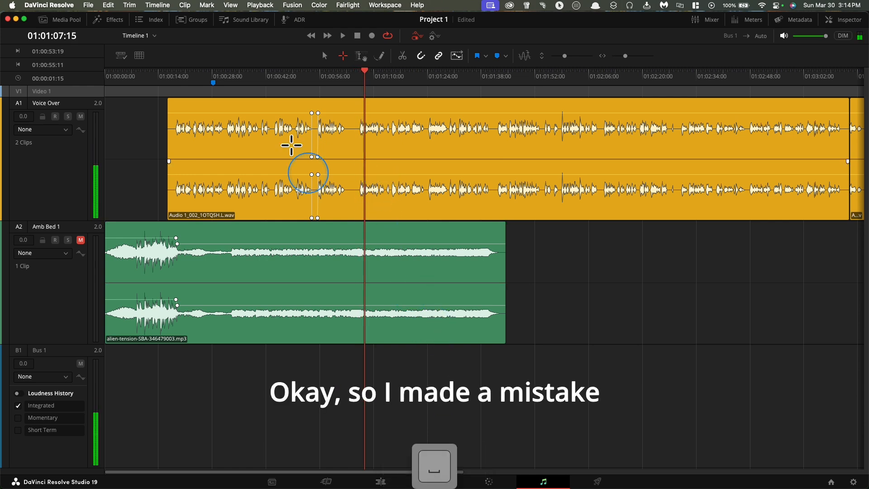
Try range selections around the mistaken line before 01:01:05, covering the Voice Over only, both audio tracks, and all tracks.
{"action": "left_click", "coordinate": [364, 66]}
{"action": "mouse_move", "coordinate": [365, 60]}
{"action": "left_mouse_down"}
{"action": "mouse_move", "coordinate": [317, 61]}
{"action": "mouse_move", "coordinate": [352, 64]}
{"action": "left_mouse_up"}
{"action": "key", "text": "super+equal"}
{"action": "key", "text": "super+equal"}
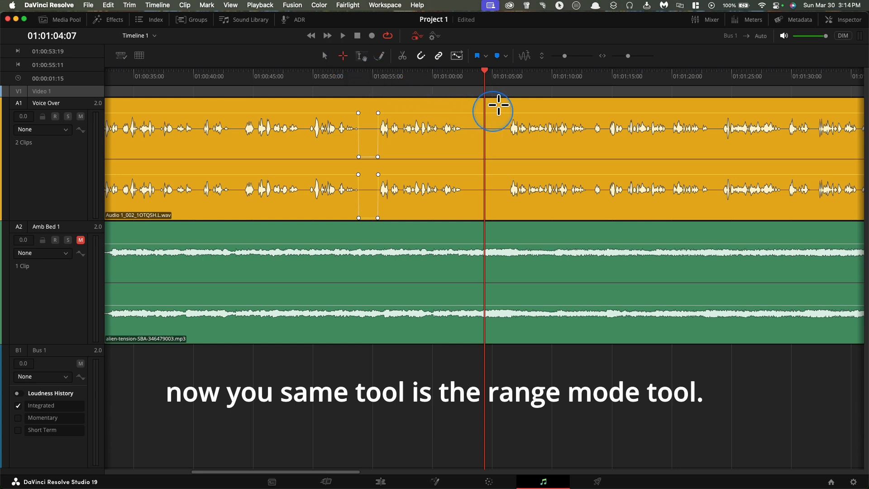
{"action": "left_click_drag", "start_coordinate": [500, 103], "coordinate": [378, 130]}
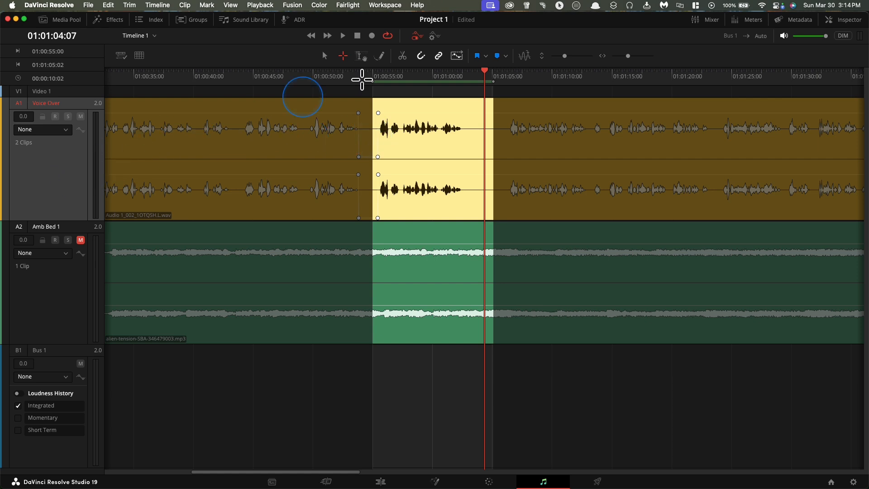
{"action": "left_click_drag", "start_coordinate": [498, 88], "coordinate": [374, 316]}
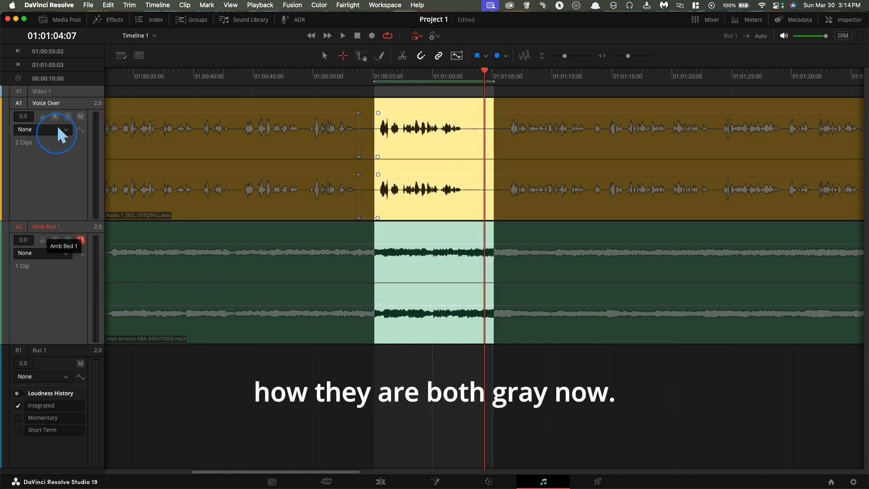
{"action": "left_click", "coordinate": [412, 370]}
{"action": "left_click_drag", "start_coordinate": [494, 92], "coordinate": [374, 450]}
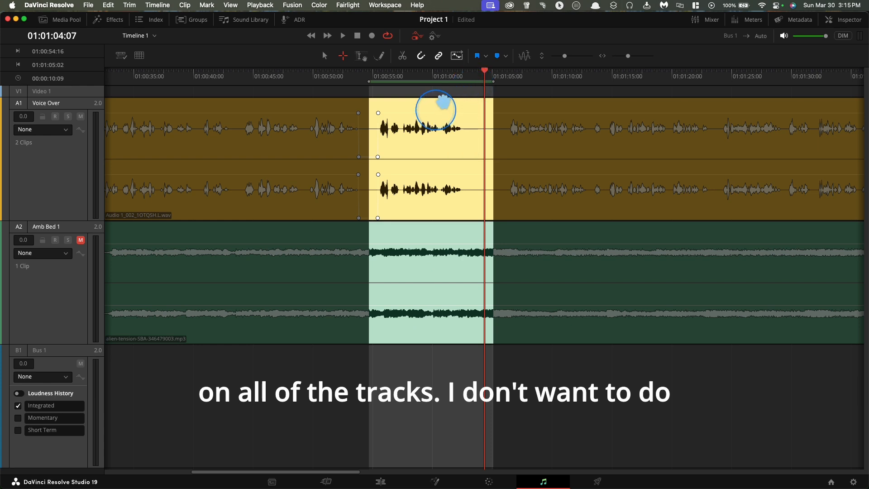
{"action": "left_click", "coordinate": [344, 364]}
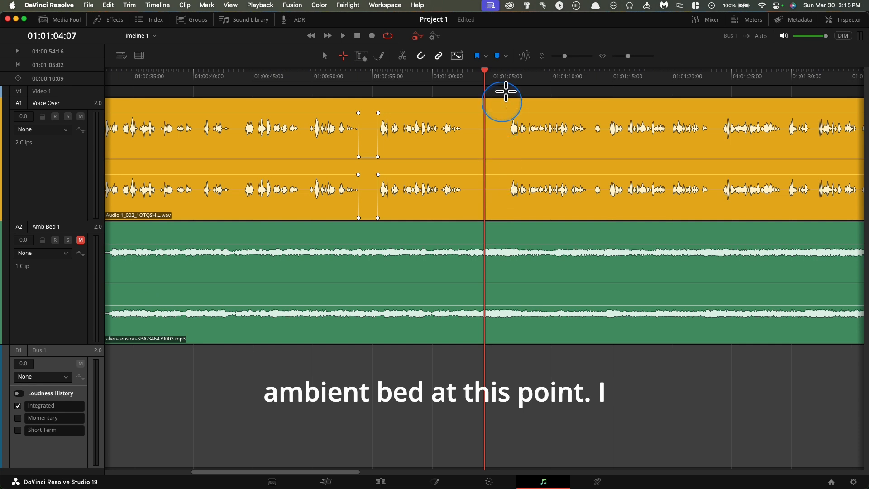
Try deleting the Voice Over range from 01:00:55:00 to 01:01:05:13 without closing the gap, and undo the deletion.
{"action": "left_click_drag", "start_coordinate": [505, 94], "coordinate": [380, 154]}
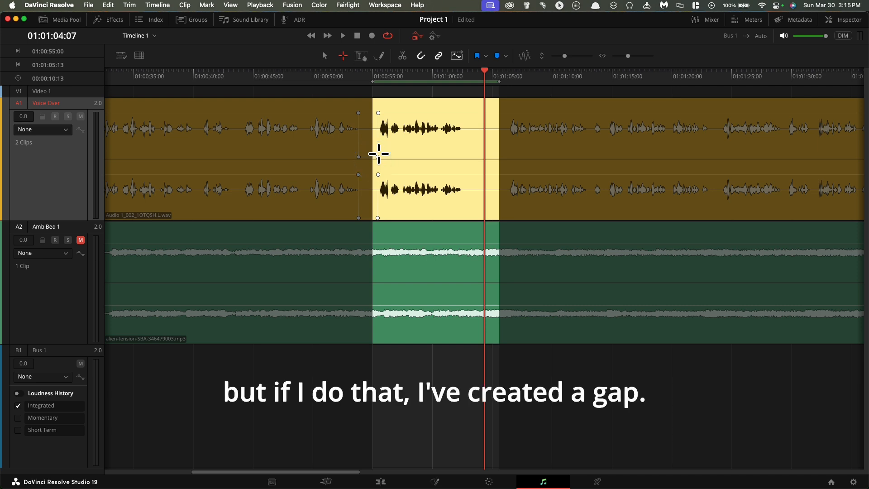
{"action": "key", "text": "Delete"}
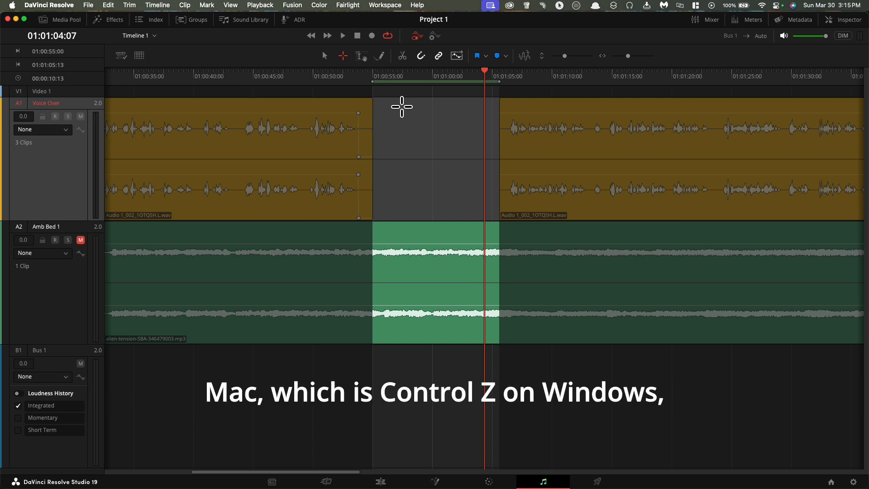
{"action": "key", "text": "super+z"}
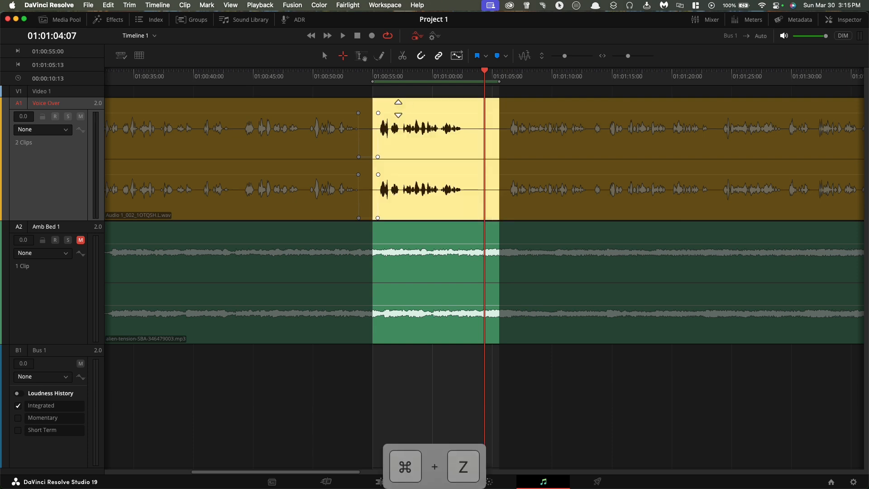
Listen from 01:00:53:00 to find the cut point and ripple delete the Voice Over range from 01:00:54:05 to 01:01:05:15.
{"action": "left_click", "coordinate": [350, 70]}
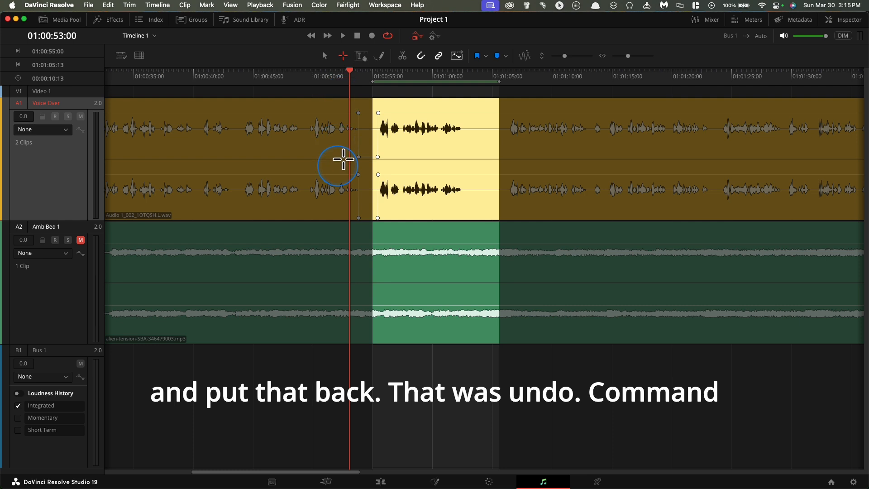
{"action": "left_click", "coordinate": [334, 371]}
{"action": "key", "text": "space"}
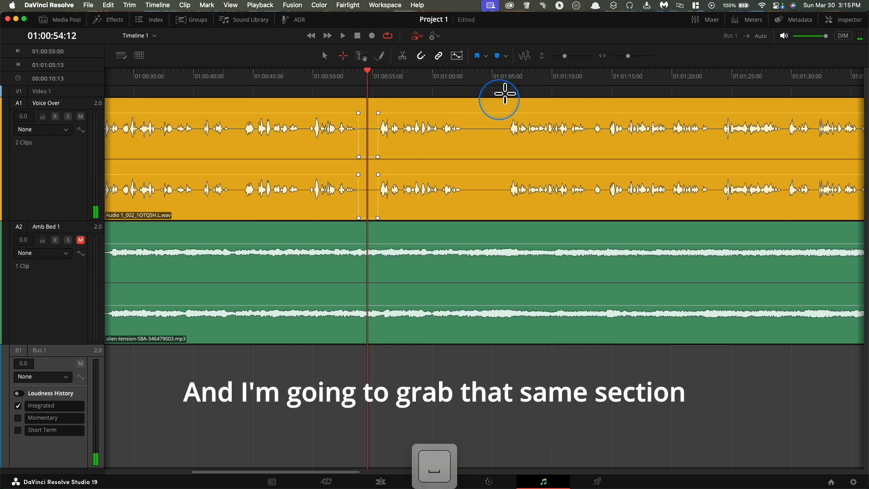
{"action": "left_click_drag", "start_coordinate": [500, 92], "coordinate": [364, 174]}
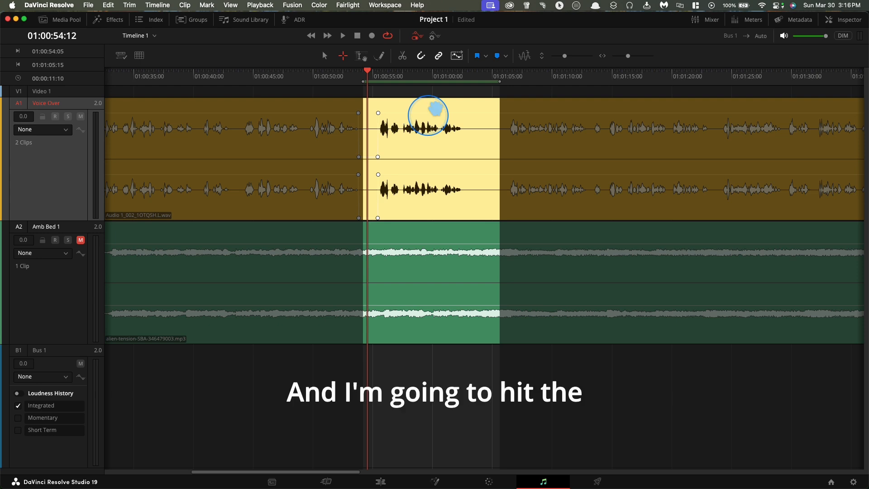
{"action": "key", "text": "shift"}
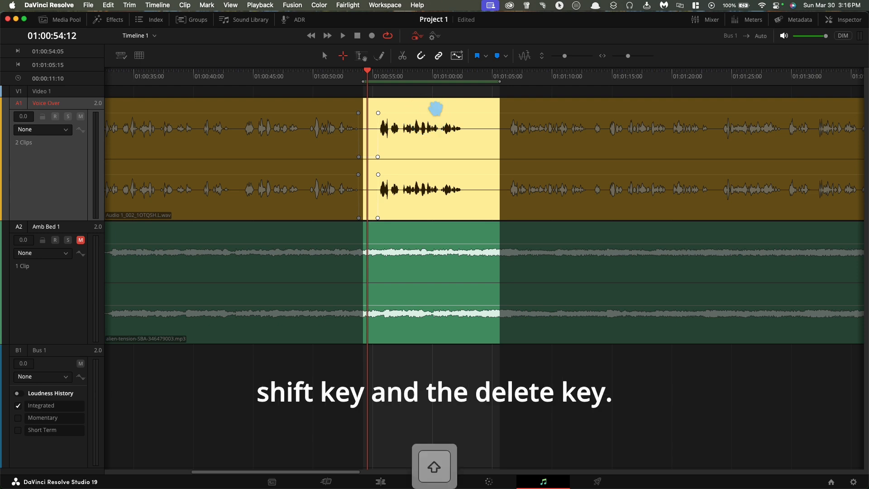
{"action": "key", "text": "shift+BackSpace"}
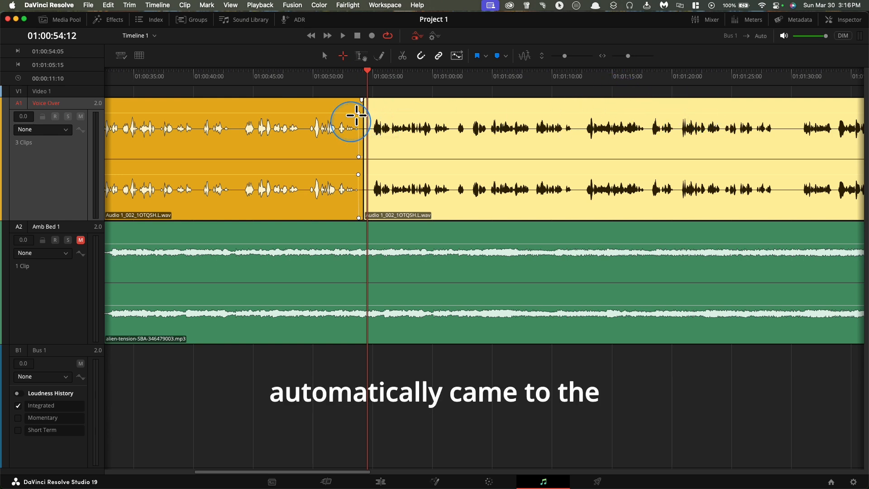
Play the narration from 01:00:49:13 across the new edit to 01:01:04:02, viewing the waveform up close.
{"action": "key", "text": "space"}
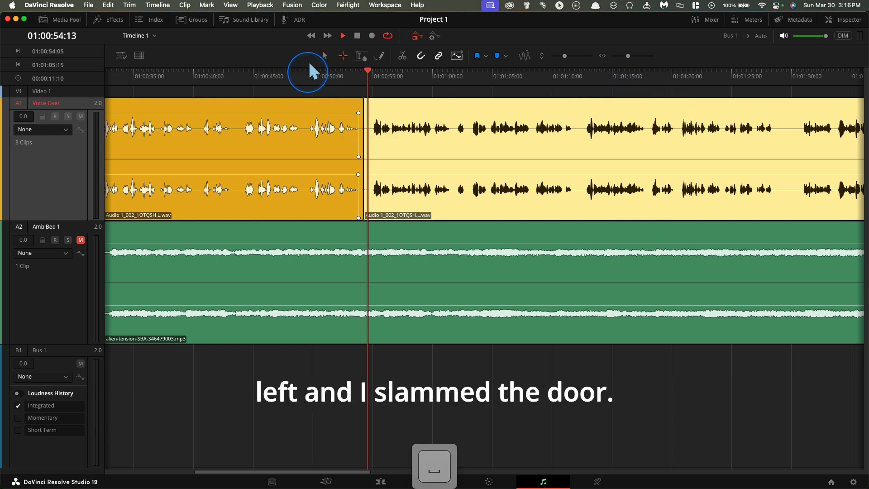
{"action": "left_click", "coordinate": [309, 63]}
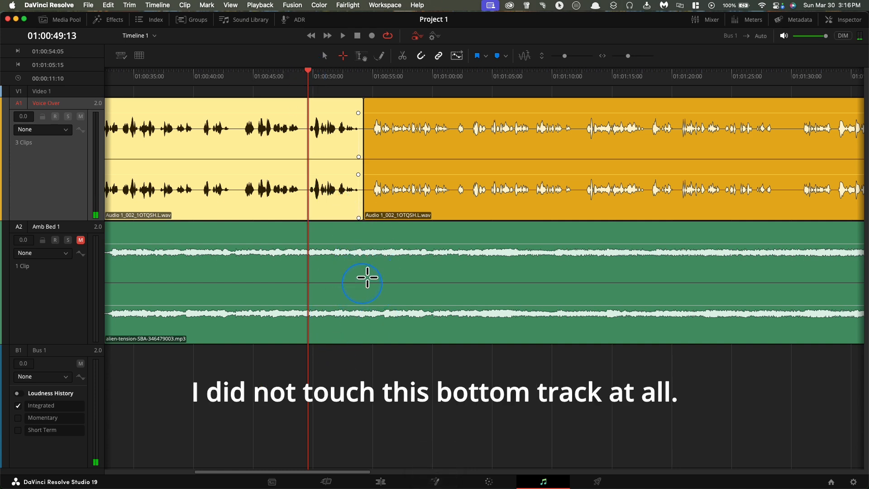
{"action": "key", "text": "space"}
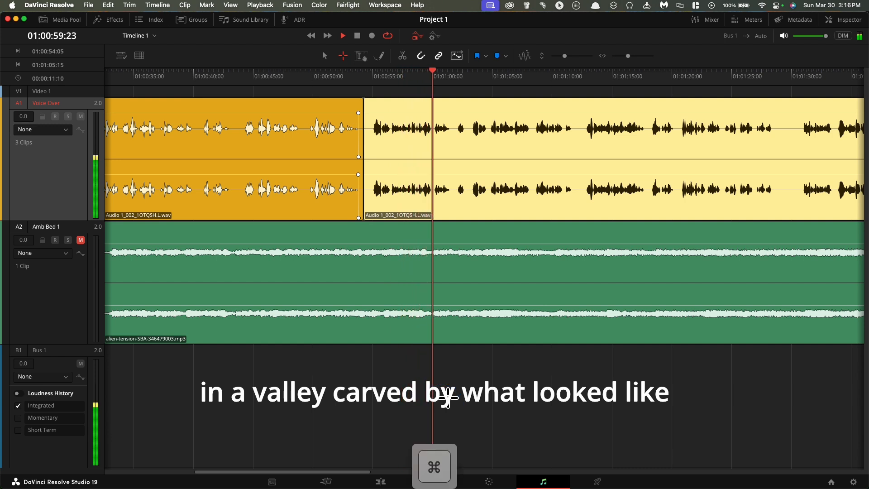
{"action": "key", "text": "super+equal"}
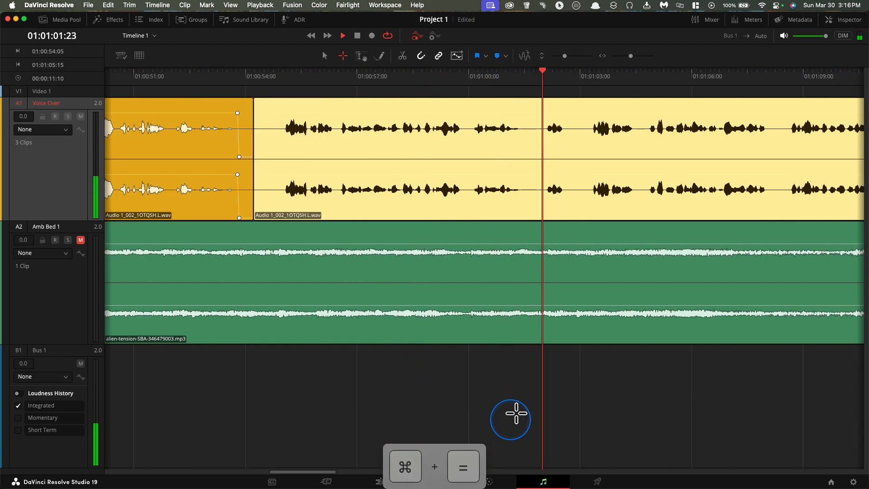
{"action": "left_click", "coordinate": [522, 367]}
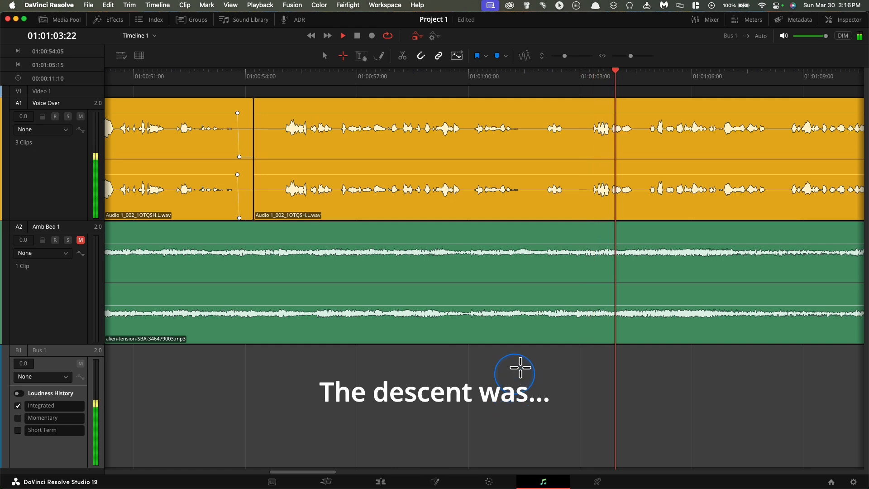
{"action": "key", "text": "space"}
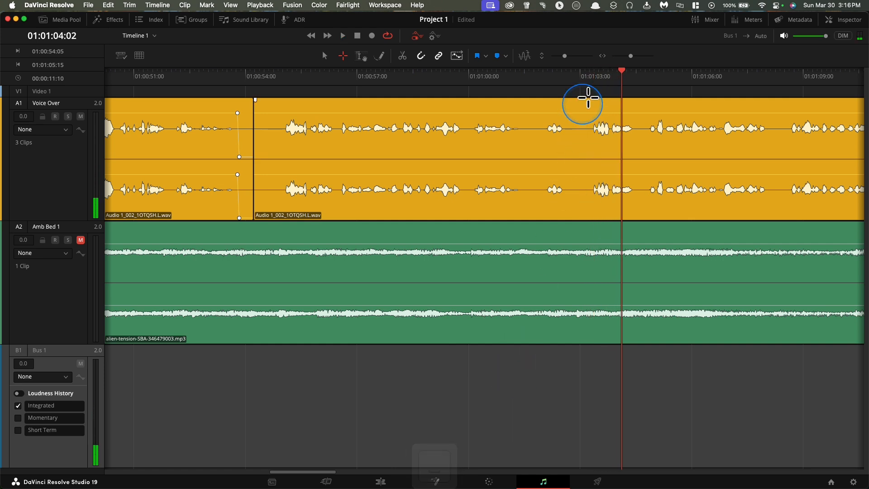
Ripple delete the stray words on the Voice Over track from 01:01:01:15 to 01:01:03:01.
{"action": "left_click_drag", "start_coordinate": [584, 96], "coordinate": [535, 125]}
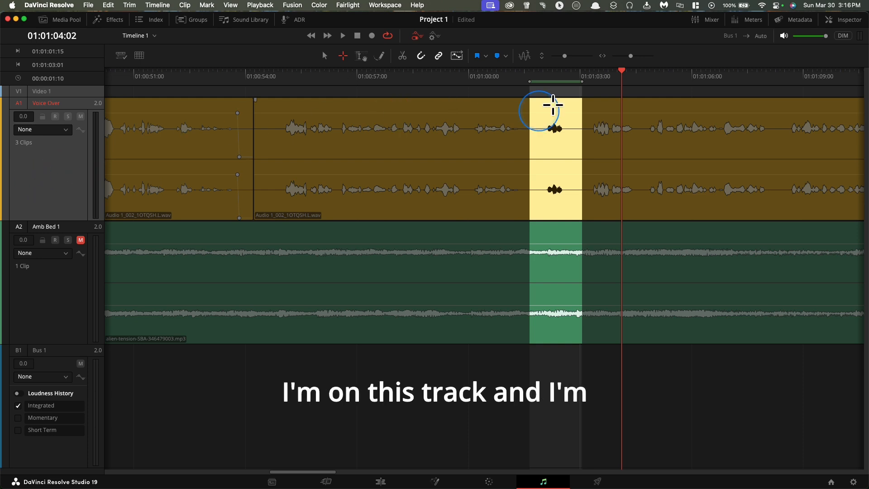
{"action": "key", "text": "shift"}
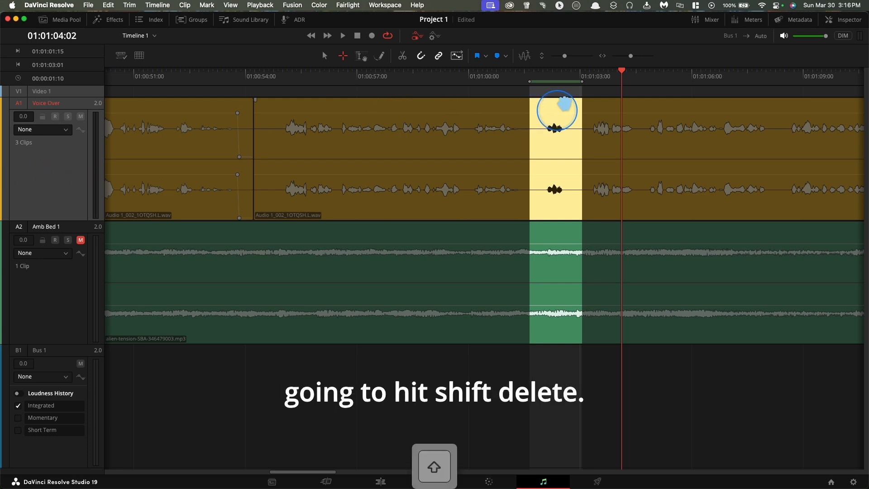
{"action": "key", "text": "shift+BackSpace"}
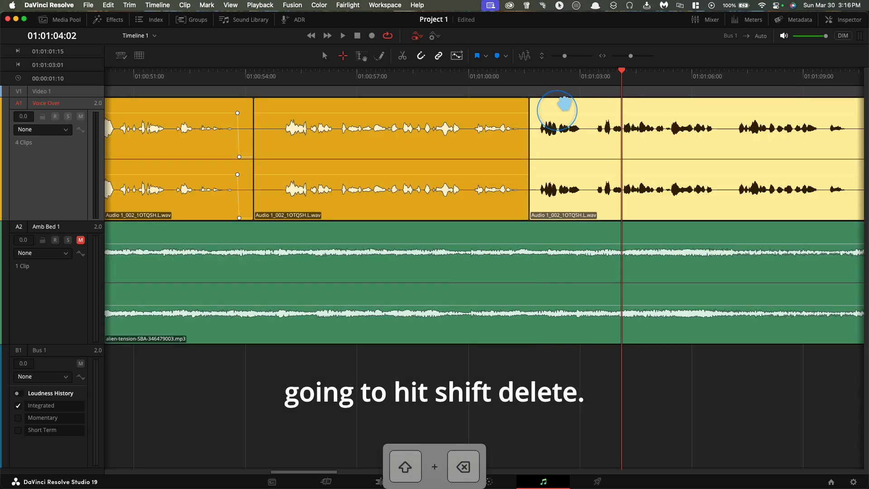
Play the narration up to the rhythmic hum line and place a blue timeline marker at the phrase's start, about 01:01:20:00.
{"action": "left_click", "coordinate": [504, 75]}
{"action": "key", "text": "space"}
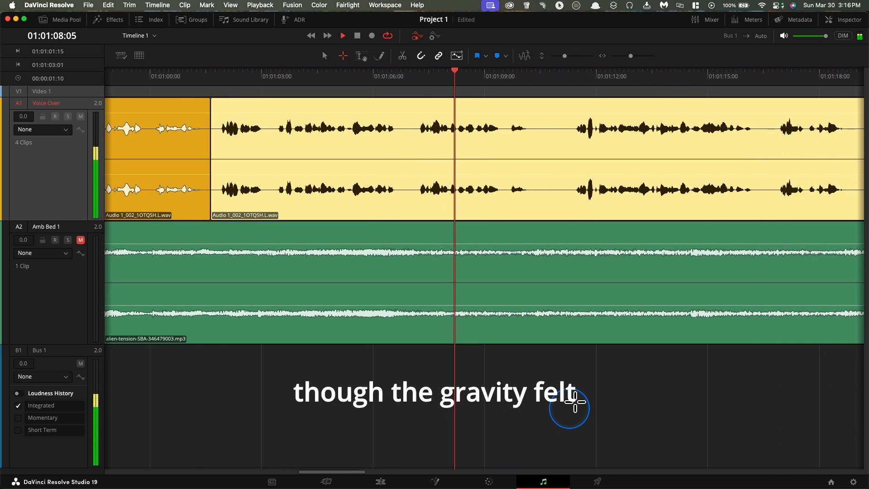
{"action": "left_click", "coordinate": [548, 400]}
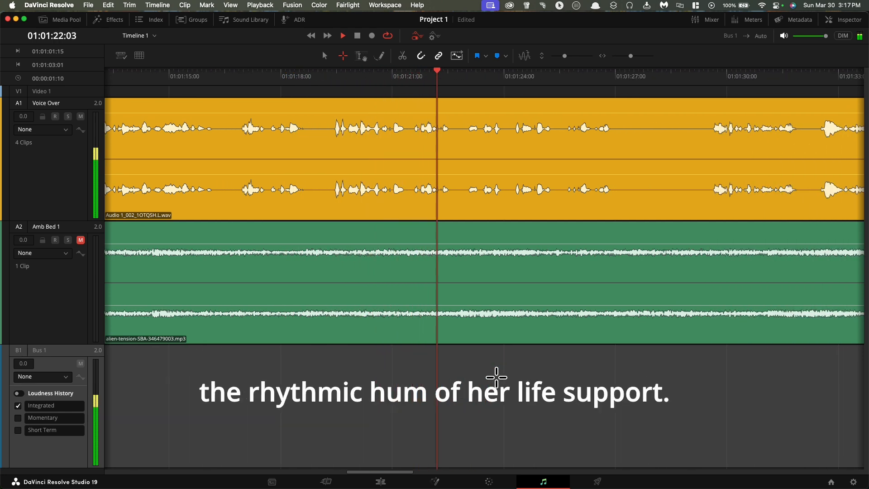
{"action": "key", "text": "space"}
{"action": "left_click", "coordinate": [497, 52]}
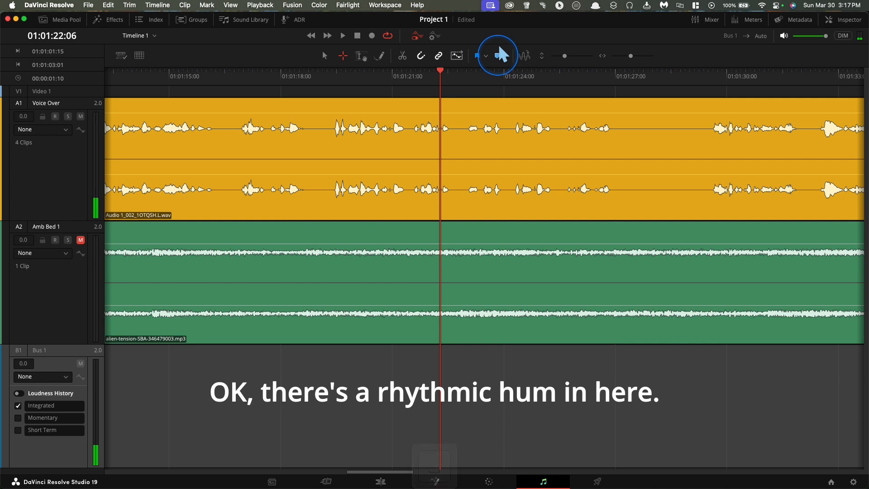
{"action": "left_click_drag", "start_coordinate": [437, 73], "coordinate": [353, 77]}
Listen to the narration from 01:01:22:06 to 01:01:46:18 for further sound effect cues and repeated takes.
{"action": "key", "text": "space"}
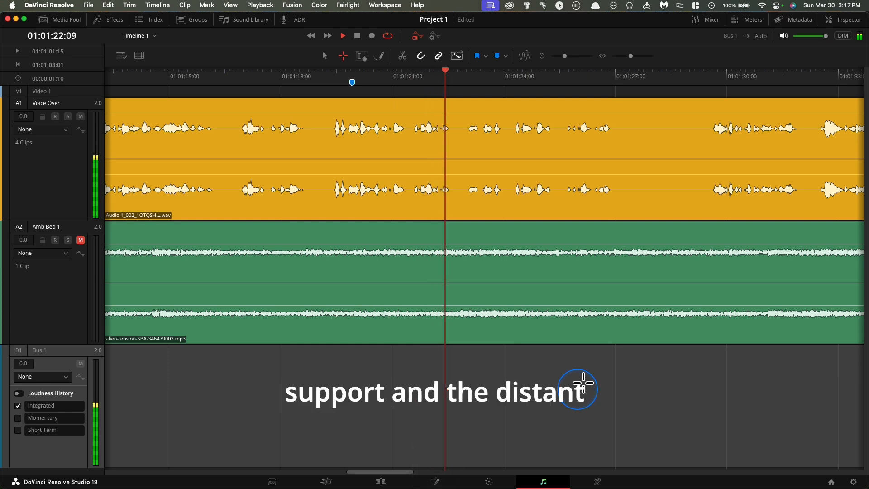
{"action": "scroll", "coordinate": [584, 383], "scroll_direction": "right", "scroll_amount": 4}
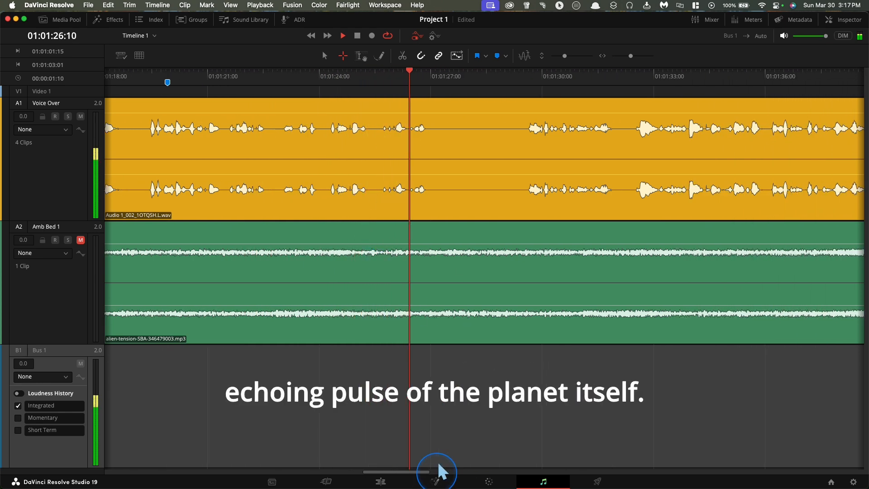
{"action": "key", "text": "space"}
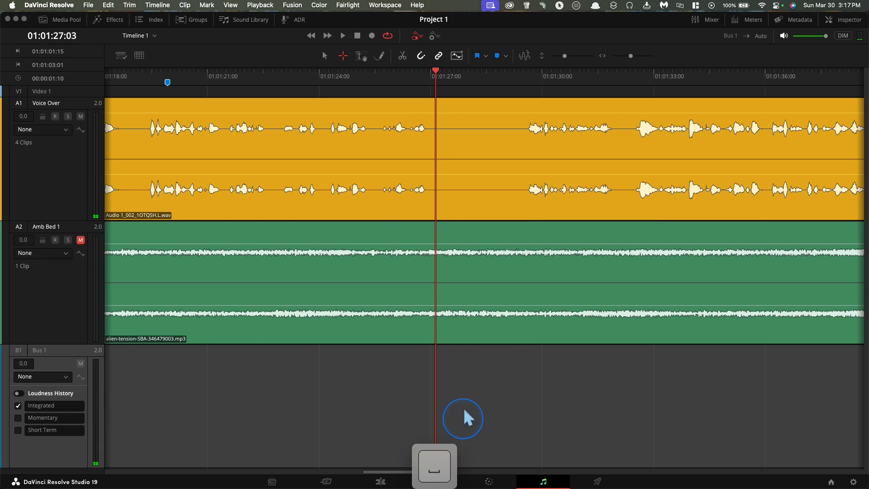
{"action": "left_click", "coordinate": [447, 61]}
{"action": "key", "text": "space"}
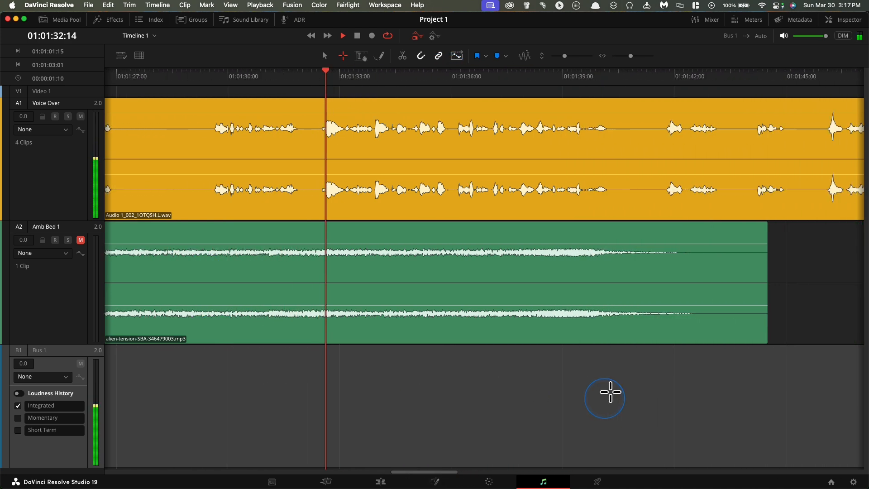
{"action": "scroll", "coordinate": [610, 392], "scroll_direction": "right", "scroll_amount": 3}
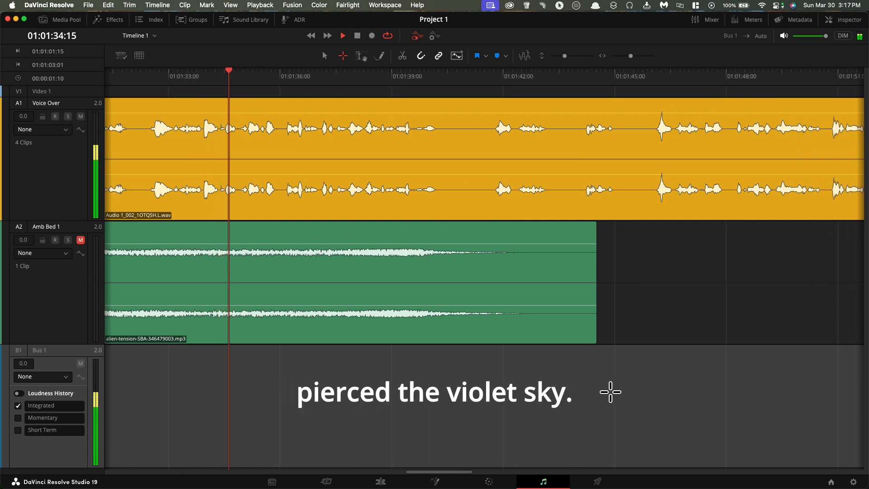
{"action": "left_click", "coordinate": [501, 386]}
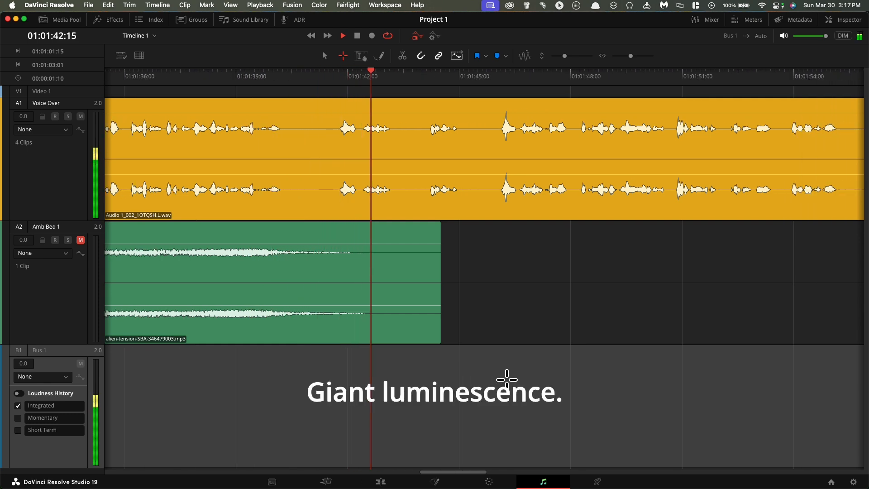
{"action": "left_click", "coordinate": [505, 364]}
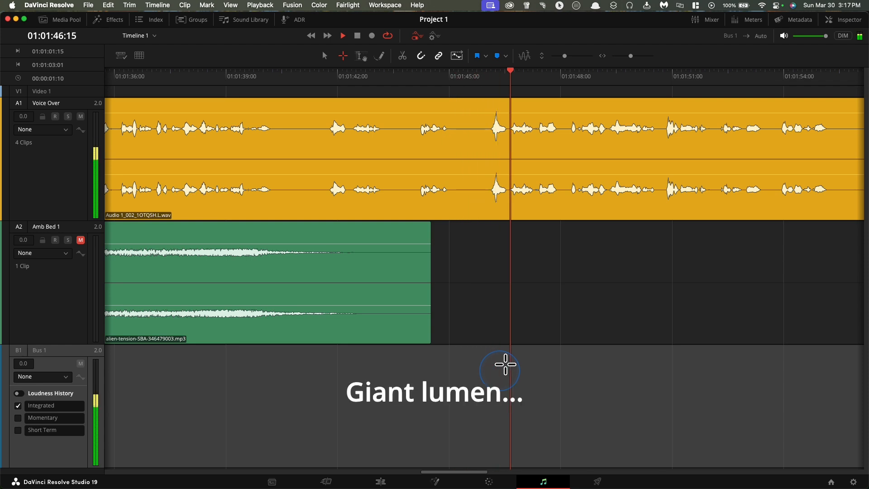
{"action": "key", "text": "space"}
Ripple delete the Voice Over range from 01:01:40:22 to 01:01:45:17 and play across the edit from 01:01:40:00.
{"action": "left_click_drag", "start_coordinate": [479, 111], "coordinate": [303, 116]}
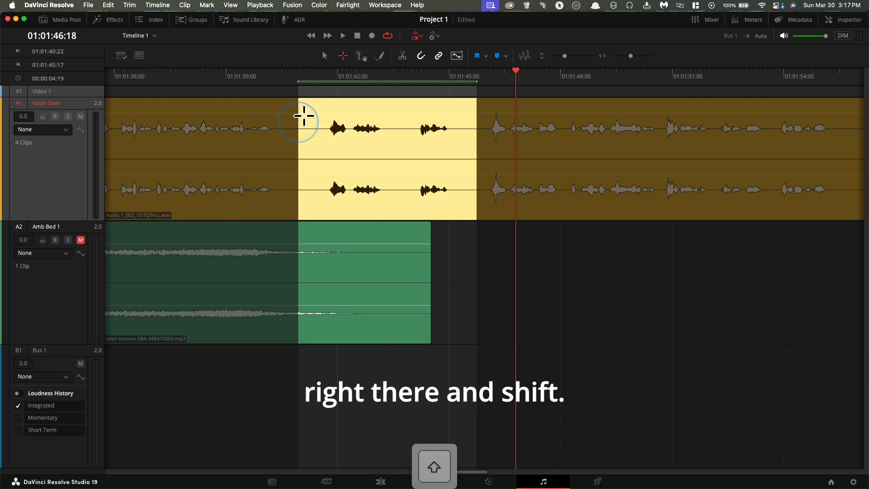
{"action": "key", "text": "shift+BackSpace"}
{"action": "left_click", "coordinate": [266, 71]}
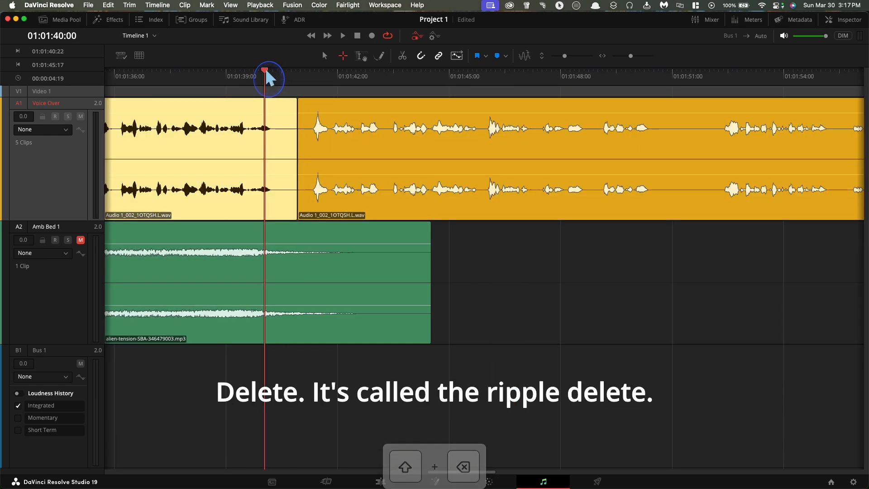
{"action": "key", "text": "space"}
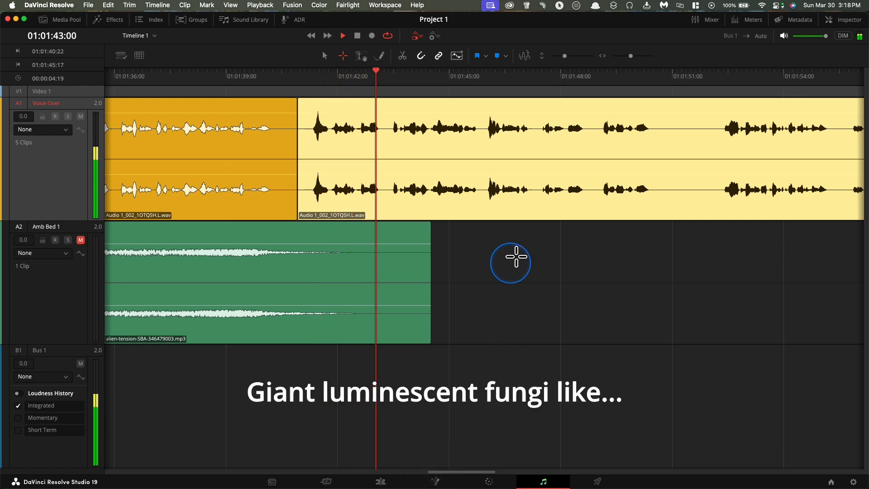
{"action": "key", "text": "space"}
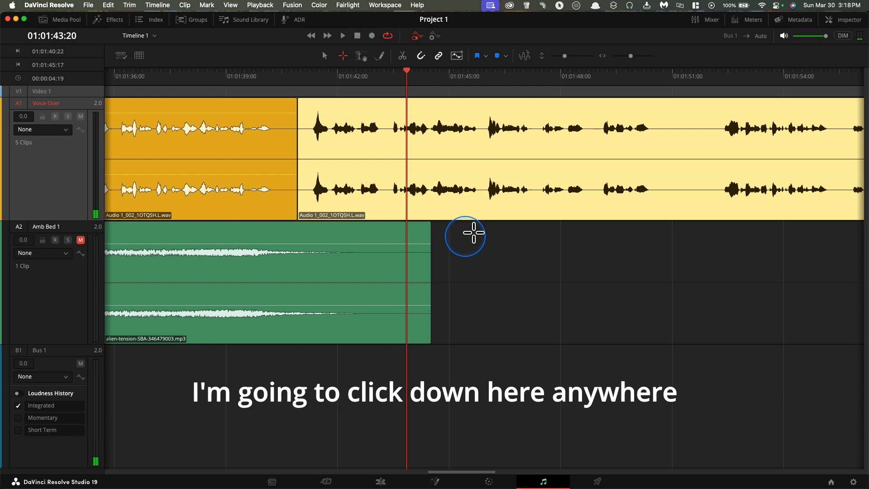
Deselect the Voice Over clip and listen to the narration from 01:01:43:20 to 01:02:15:14 for the next mistake.
{"action": "left_click", "coordinate": [500, 263]}
{"action": "key", "text": "space"}
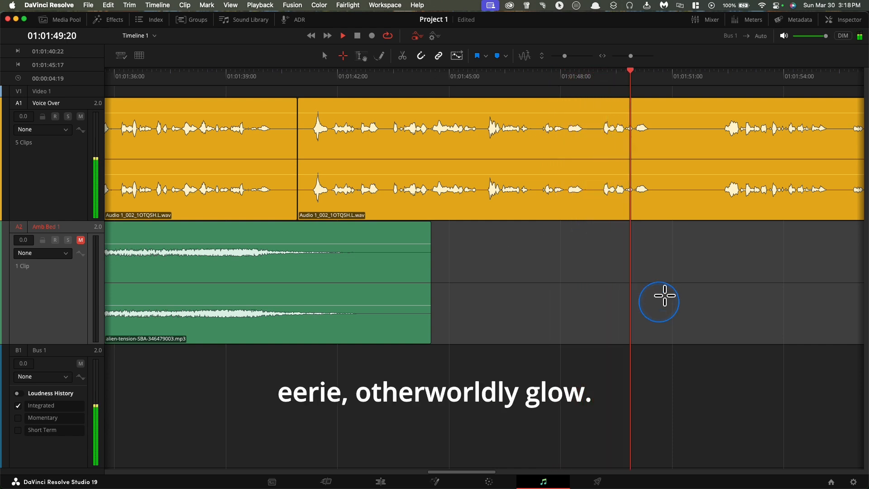
{"action": "scroll", "coordinate": [665, 296], "scroll_direction": "right", "scroll_amount": 3}
{"action": "scroll", "coordinate": [660, 299], "scroll_direction": "right", "scroll_amount": 4}
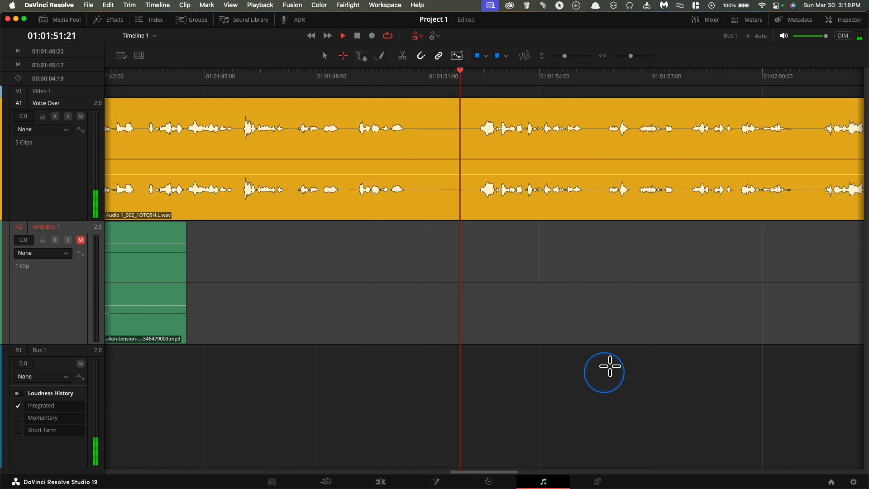
{"action": "scroll", "coordinate": [610, 366], "scroll_direction": "right", "scroll_amount": 4}
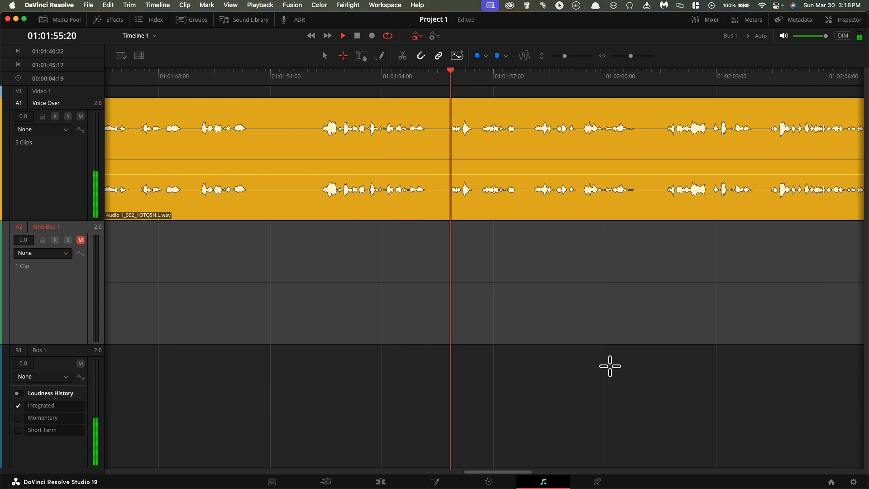
{"action": "scroll", "coordinate": [609, 366], "scroll_direction": "right", "scroll_amount": 5}
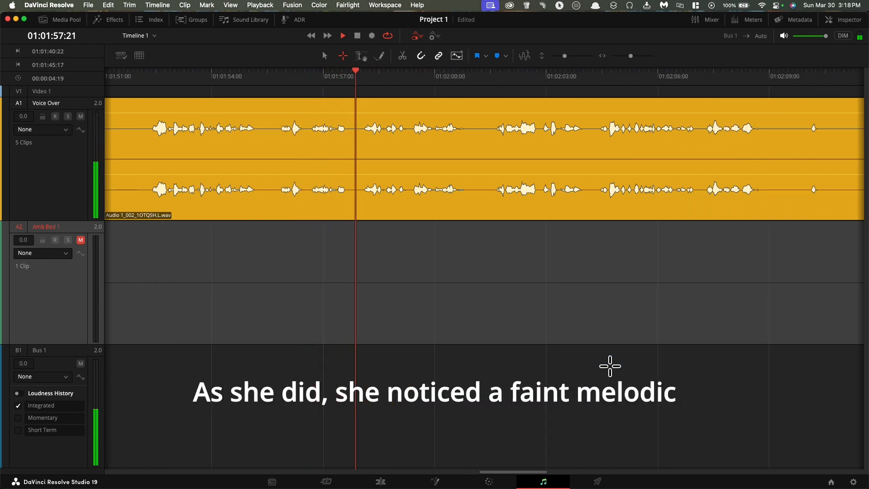
{"action": "scroll", "coordinate": [610, 365], "scroll_direction": "right", "scroll_amount": 4}
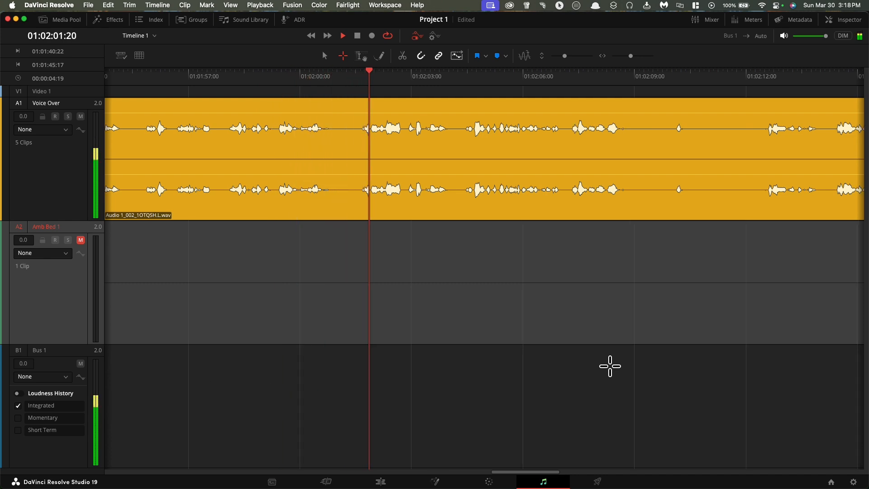
{"action": "scroll", "coordinate": [609, 366], "scroll_direction": "right", "scroll_amount": 1}
{"action": "scroll", "coordinate": [609, 366], "scroll_direction": "right", "scroll_amount": 3}
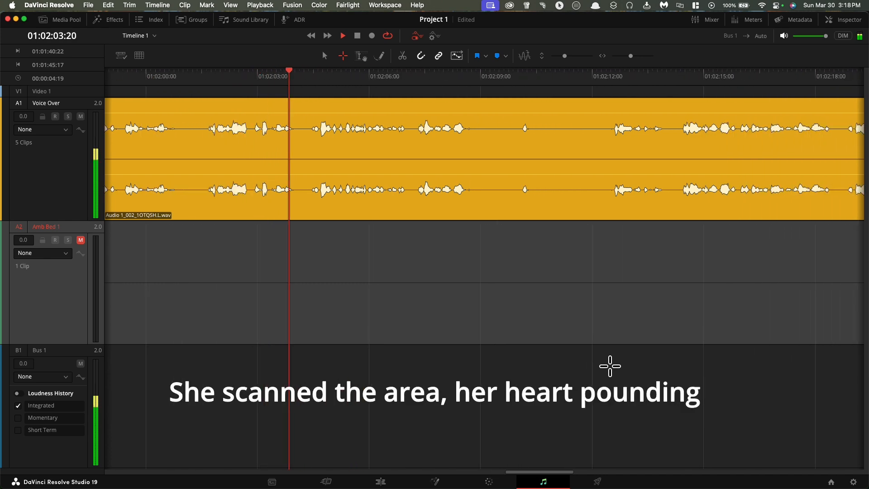
{"action": "scroll", "coordinate": [609, 366], "scroll_direction": "right", "scroll_amount": 3}
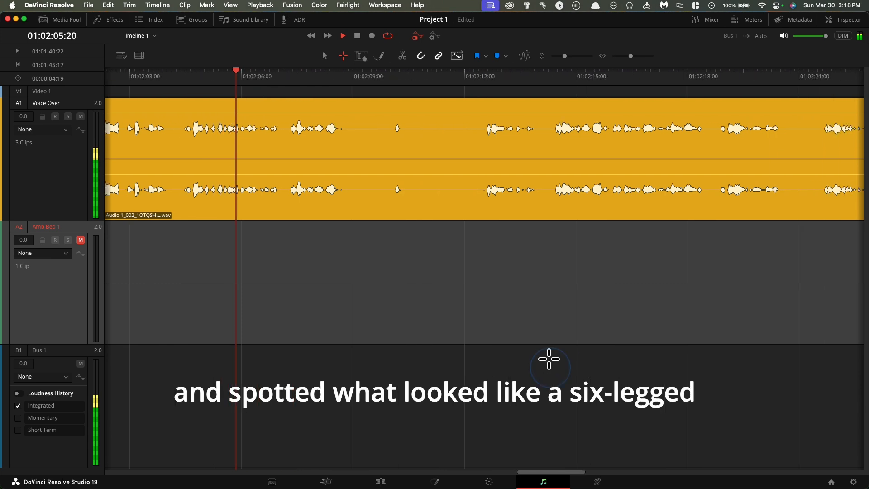
{"action": "scroll", "coordinate": [549, 359], "scroll_direction": "right", "scroll_amount": 2}
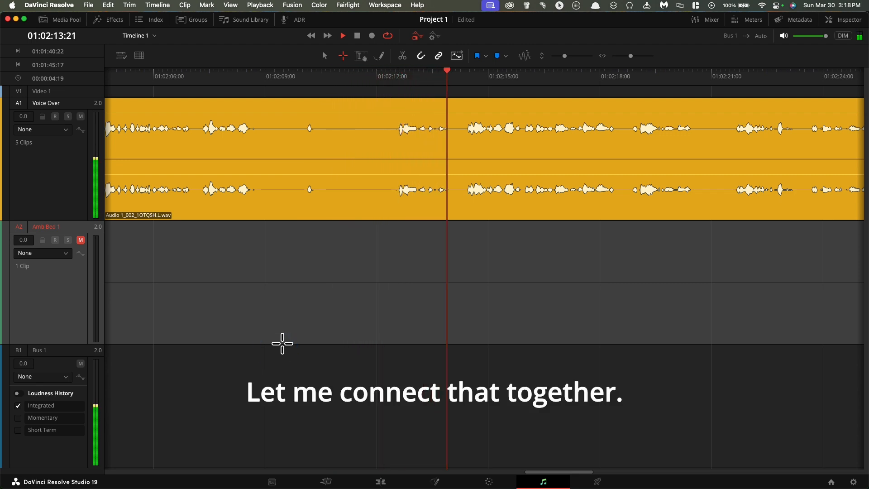
{"action": "key", "text": "space"}
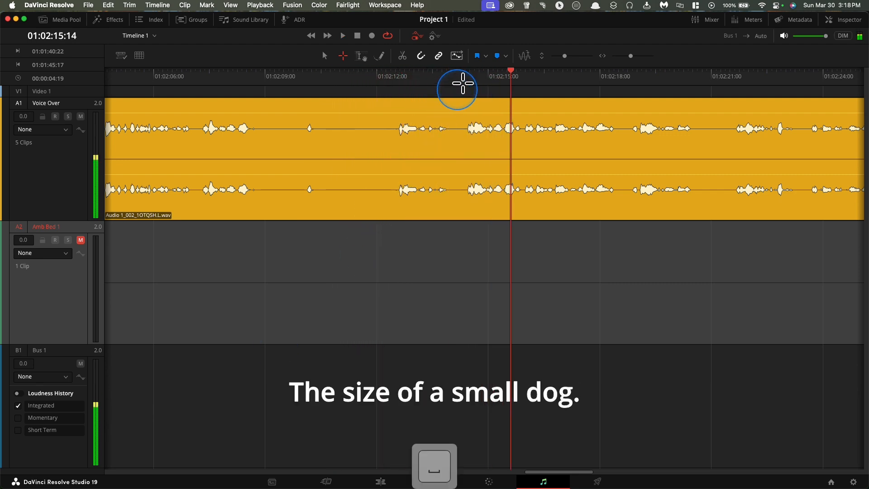
Compare the two takes of the small dog phrase and ripple delete the Voice Over range from 01:02:07:05 to 01:02:14:07.
{"action": "left_click_drag", "start_coordinate": [510, 67], "coordinate": [465, 66]}
{"action": "scroll", "coordinate": [427, 91], "scroll_direction": "left", "scroll_amount": 5}
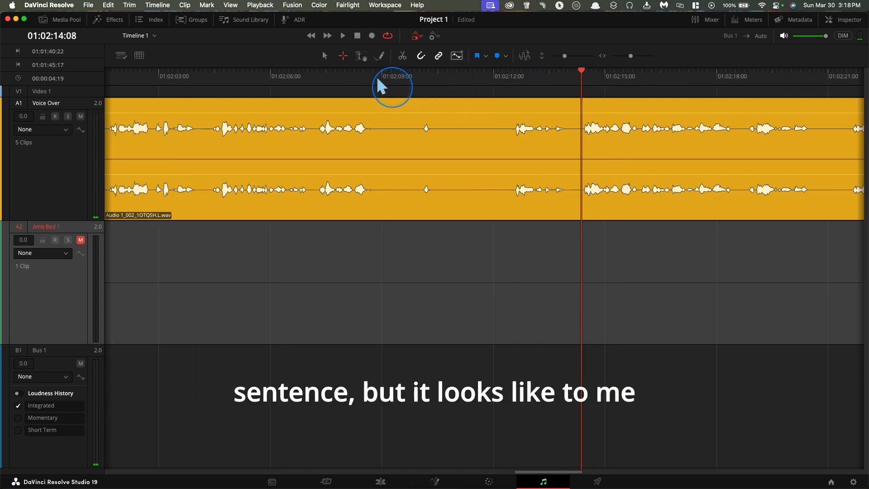
{"action": "key", "text": "space"}
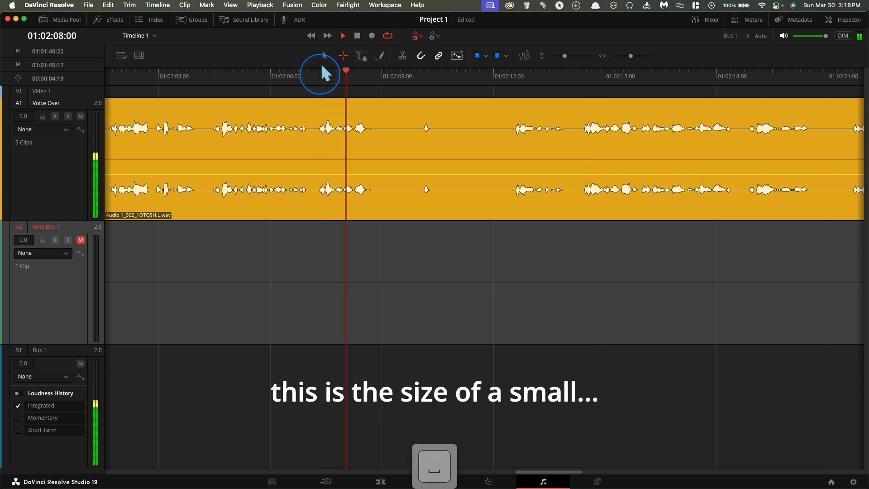
{"action": "key", "text": "space"}
{"action": "left_click", "coordinate": [583, 73]}
{"action": "key", "text": "space"}
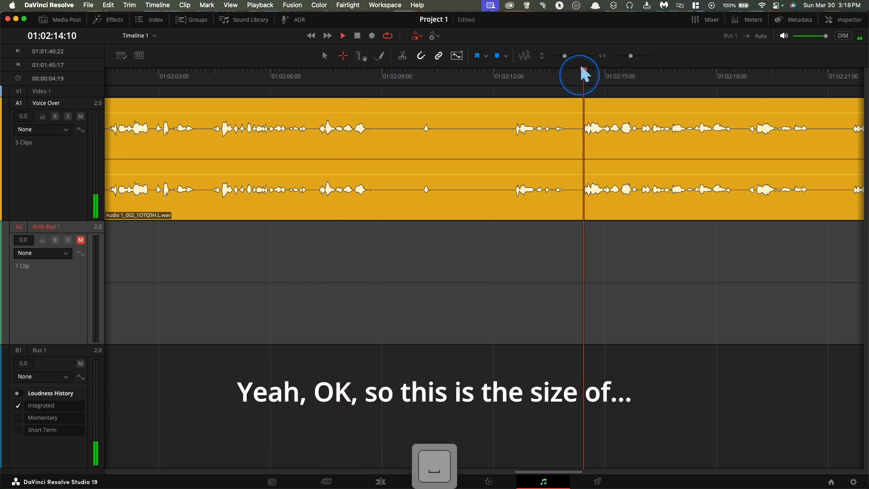
{"action": "left_click_drag", "start_coordinate": [581, 135], "coordinate": [318, 213]}
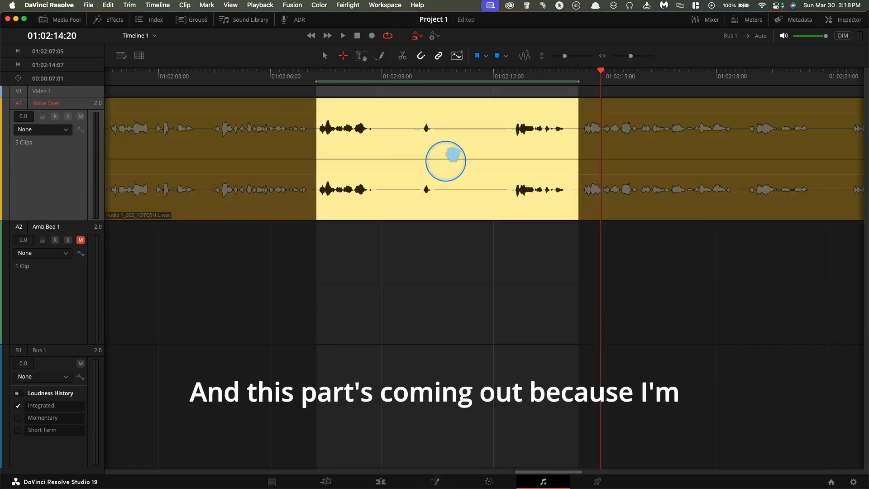
{"action": "key", "text": "shift+BackSpace"}
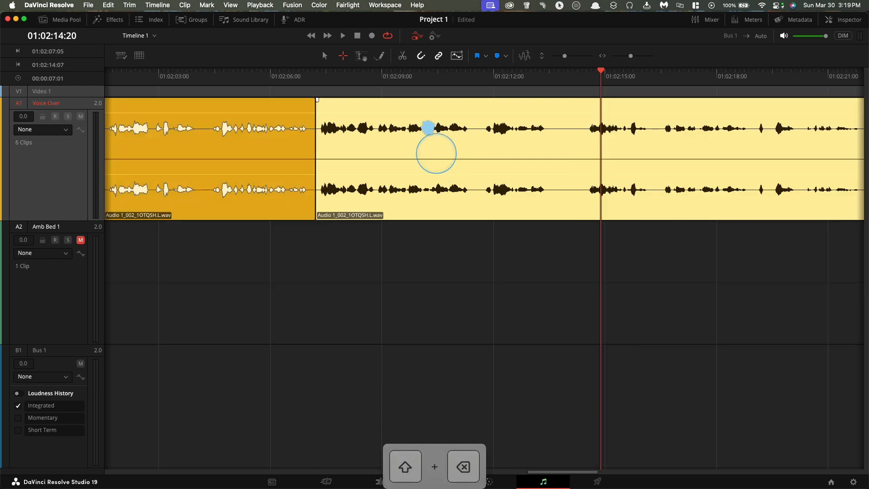
Deselect the Voice Over clip and play the narration from 01:02:05:23 across the new edit to 01:02:24:00.
{"action": "left_click", "coordinate": [270, 74]}
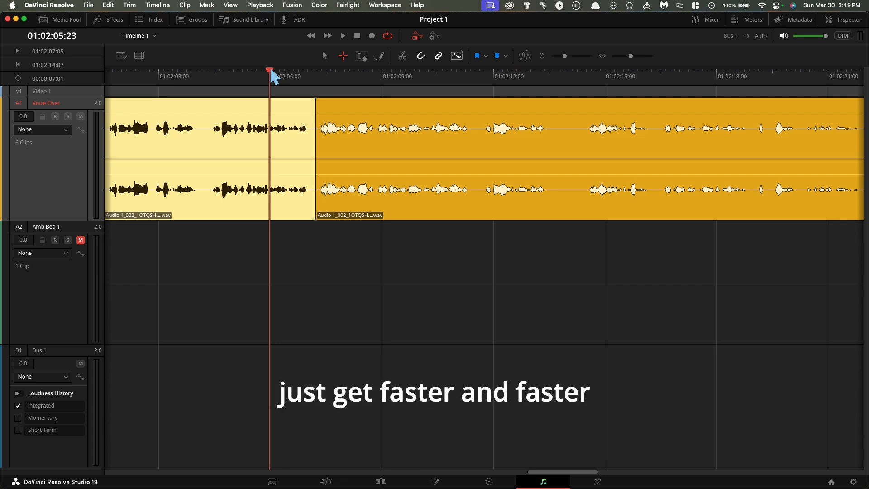
{"action": "left_click", "coordinate": [288, 221]}
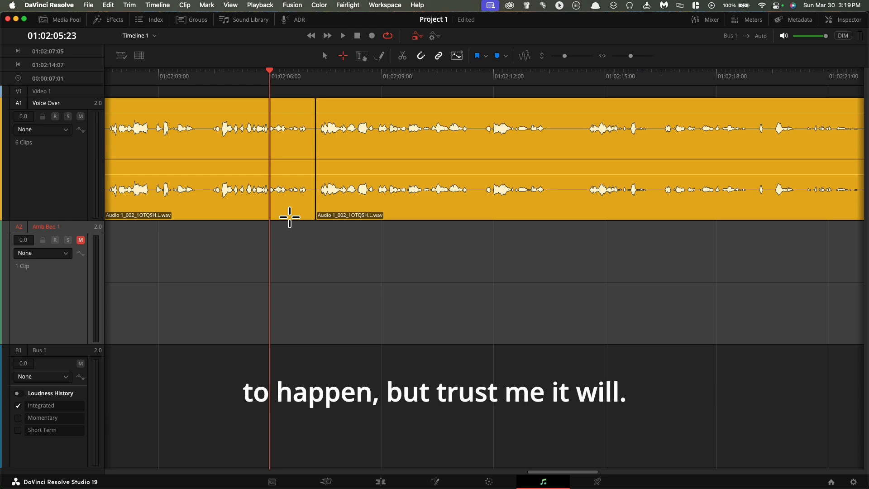
{"action": "key", "text": "space"}
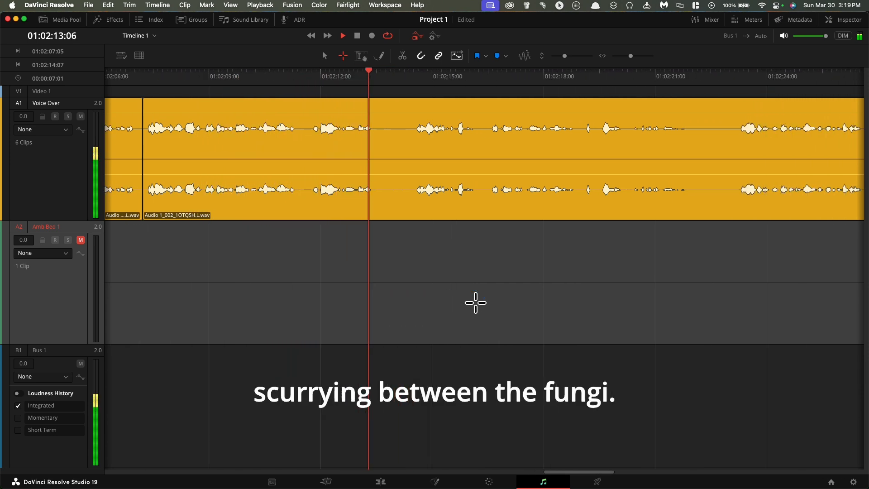
{"action": "scroll", "coordinate": [476, 302], "scroll_direction": "right", "scroll_amount": 4}
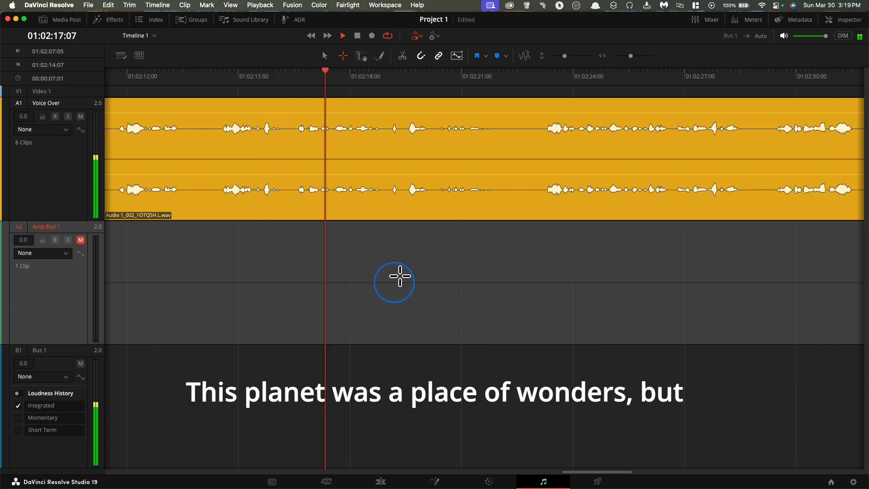
{"action": "scroll", "coordinate": [400, 276], "scroll_direction": "right", "scroll_amount": 2}
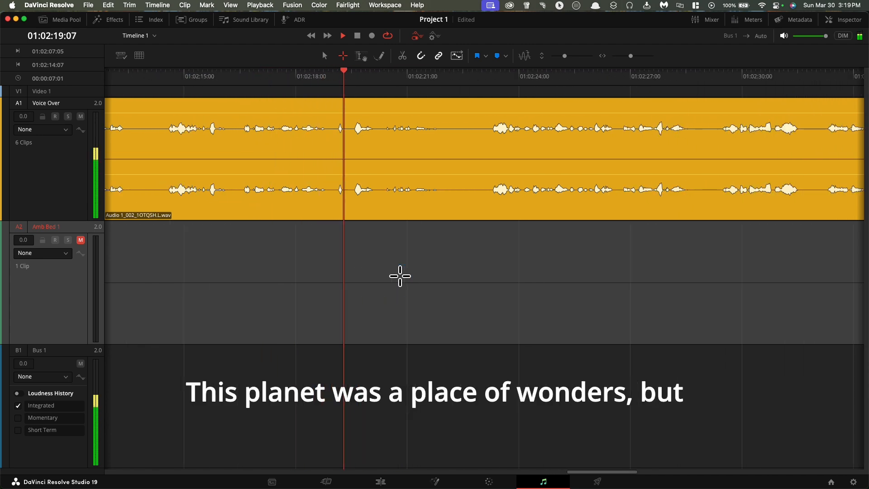
{"action": "scroll", "coordinate": [400, 276], "scroll_direction": "right", "scroll_amount": 3}
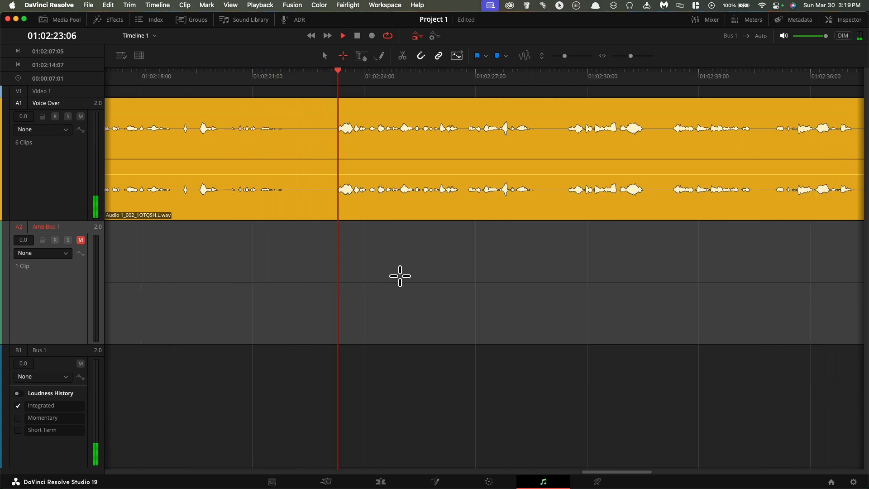
{"action": "key", "text": "space"}
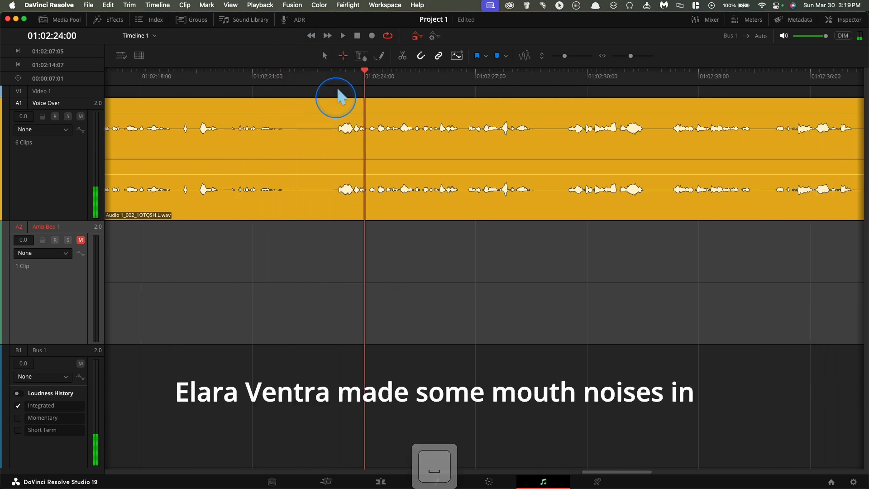
Silence the mouth noises in the Voice Over range from 01:02:21:23 to 01:02:23:06 and play across it from 01:02:21:04.
{"action": "left_click_drag", "start_coordinate": [338, 90], "coordinate": [296, 93]}
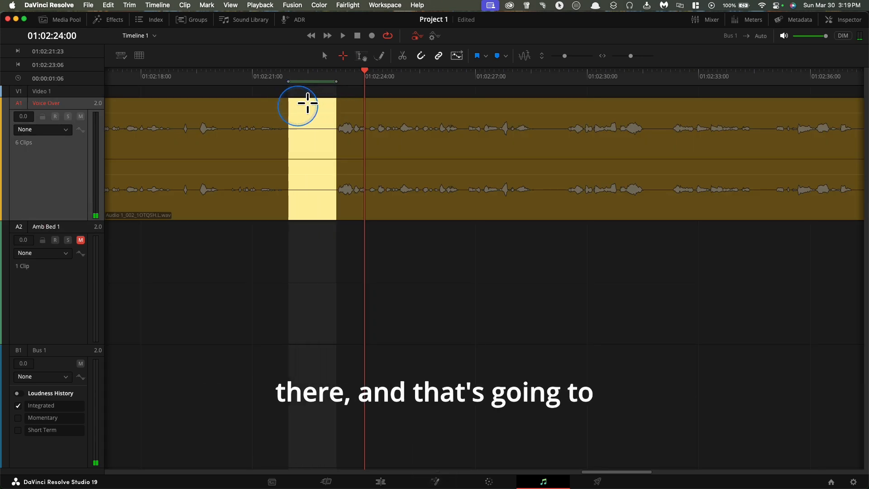
{"action": "left_click_drag", "start_coordinate": [311, 112], "coordinate": [321, 254]}
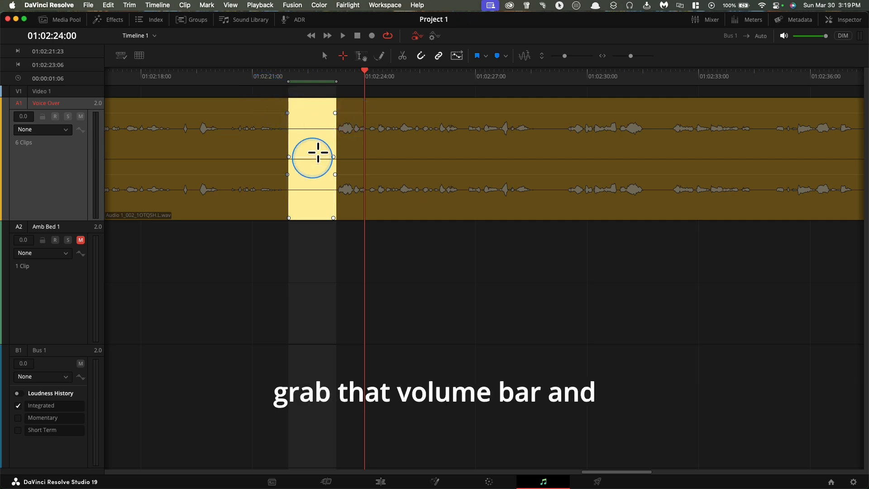
{"action": "left_click", "coordinate": [262, 75]}
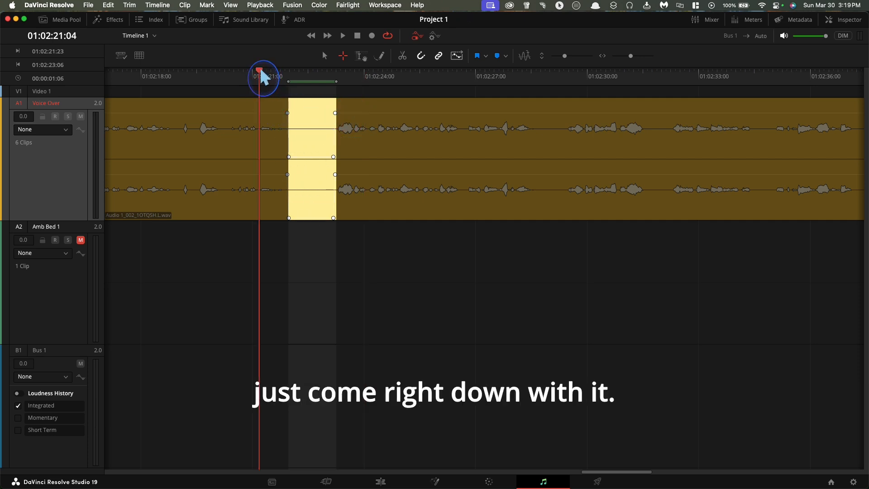
{"action": "key", "text": "space"}
{"action": "left_click", "coordinate": [259, 93]}
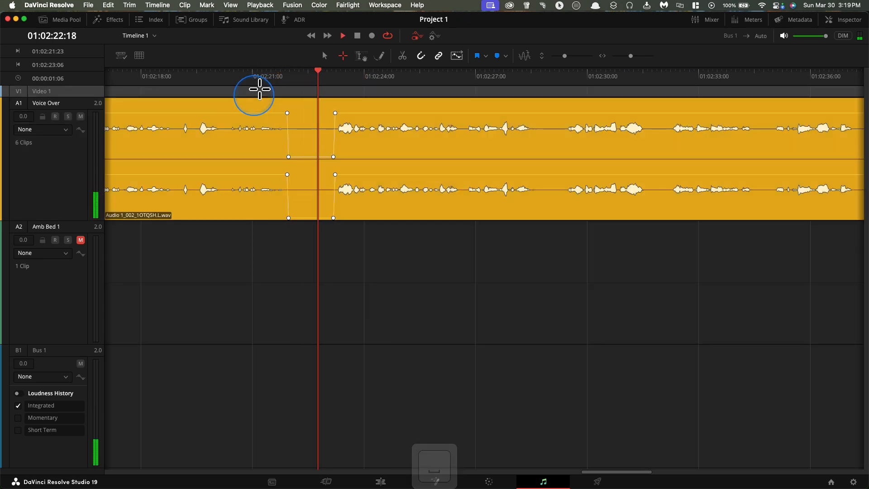
{"action": "key", "text": "space"}
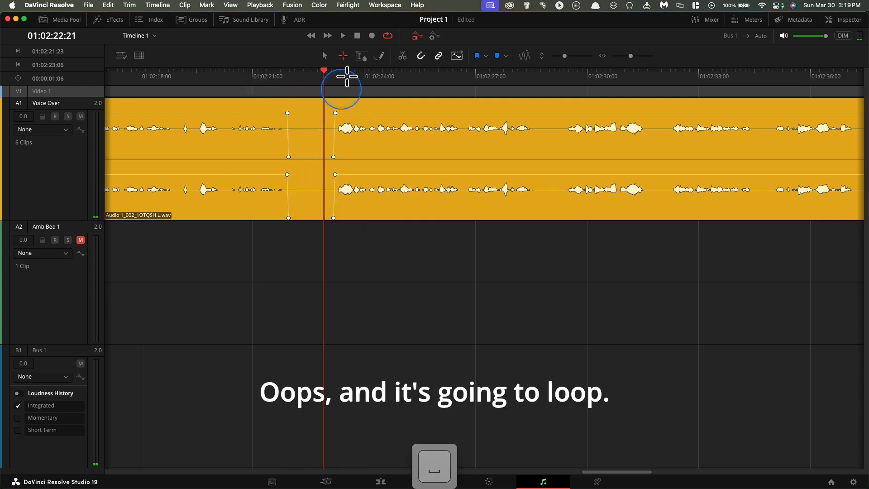
{"action": "key", "text": "space"}
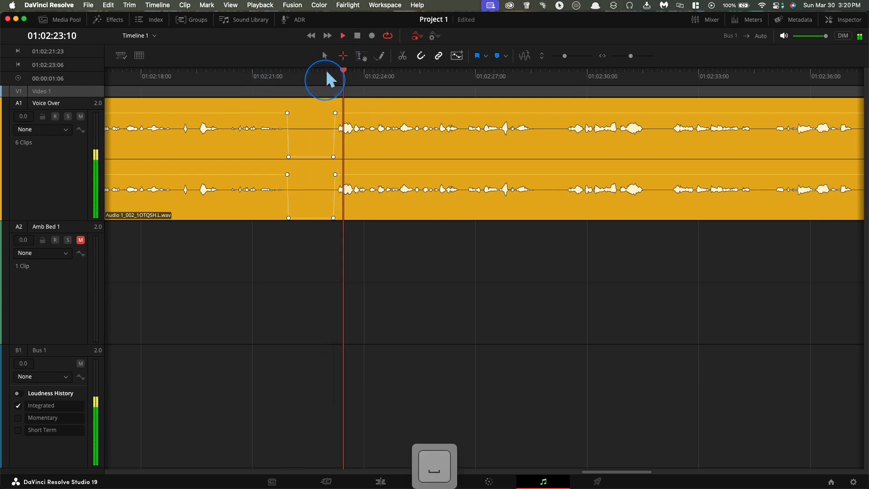
{"action": "left_click", "coordinate": [387, 30]}
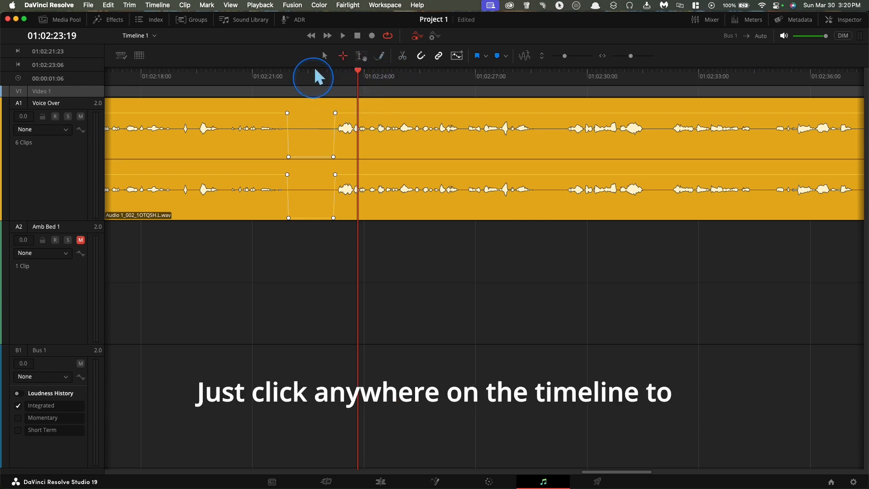
Play the narration from 01:02:23:19 through the scanner phrase and mark 01:02:29:17 for a tech noise.
{"action": "key", "text": "space"}
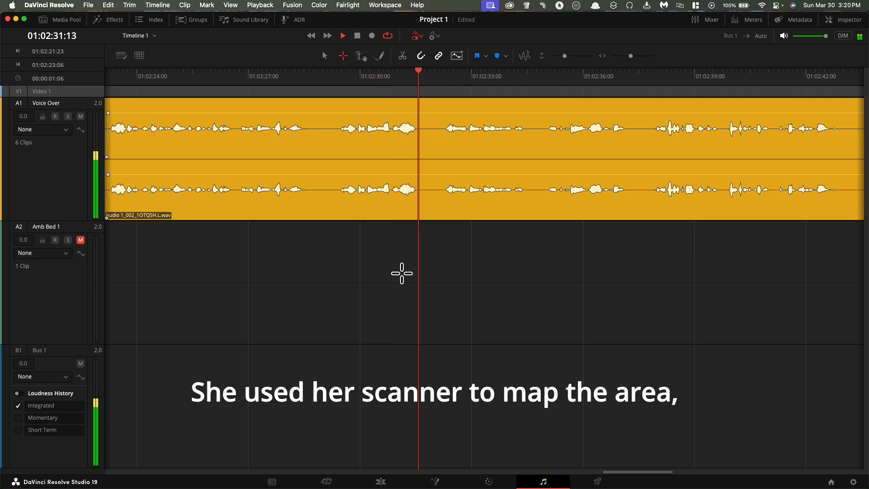
{"action": "key", "text": "space"}
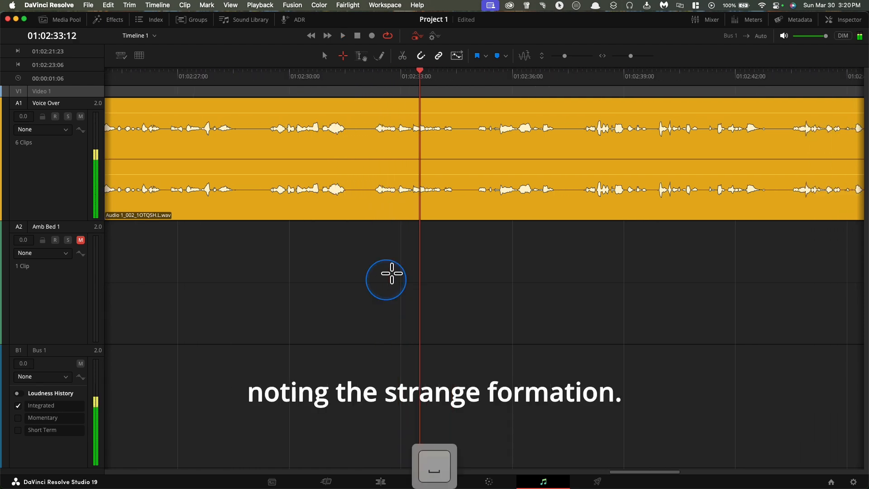
{"action": "left_click_drag", "start_coordinate": [459, 85], "coordinate": [279, 58]}
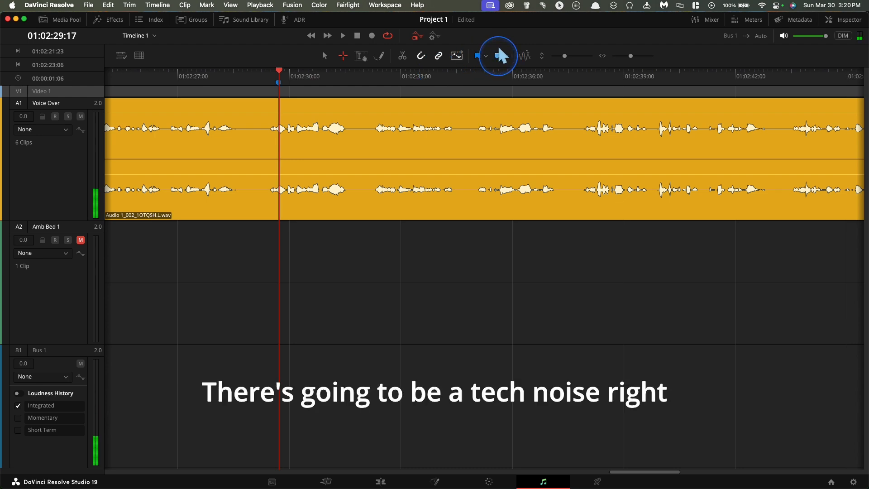
Listen to the narration from 01:02:29:17 to 01:02:36:12 and replay the formations phrase to locate the mistake.
{"action": "key", "text": "space"}
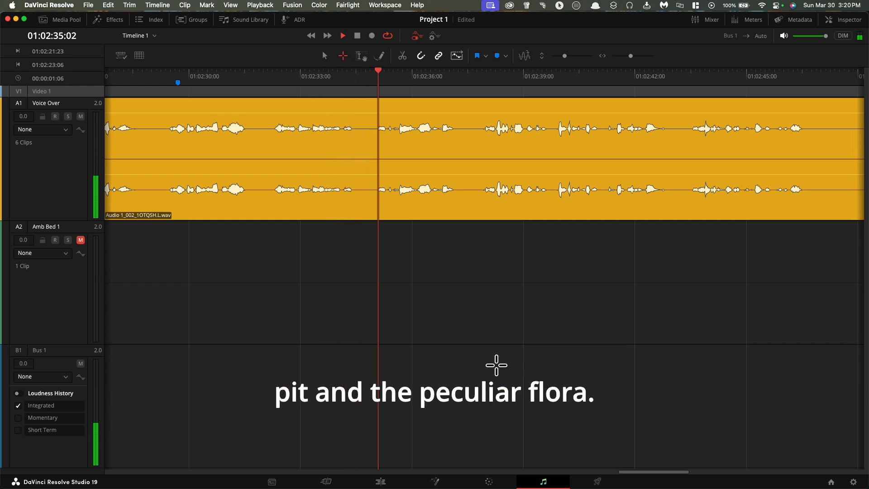
{"action": "key", "text": "space"}
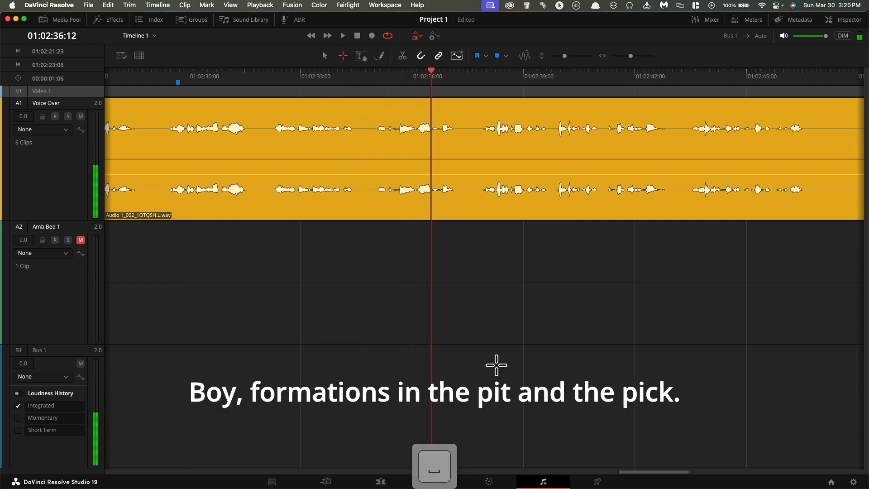
{"action": "scroll", "coordinate": [465, 143], "scroll_direction": "left", "scroll_amount": 3}
{"action": "left_click", "coordinate": [424, 72]}
{"action": "key", "text": "space"}
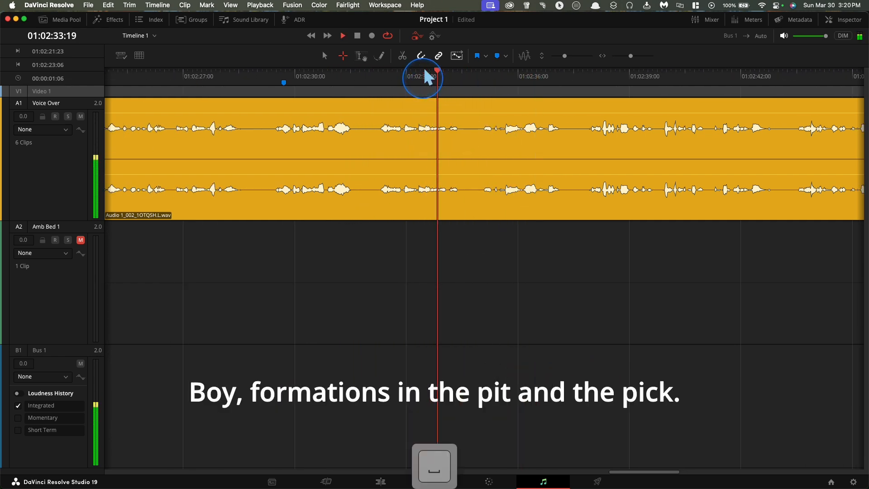
{"action": "key", "text": "space"}
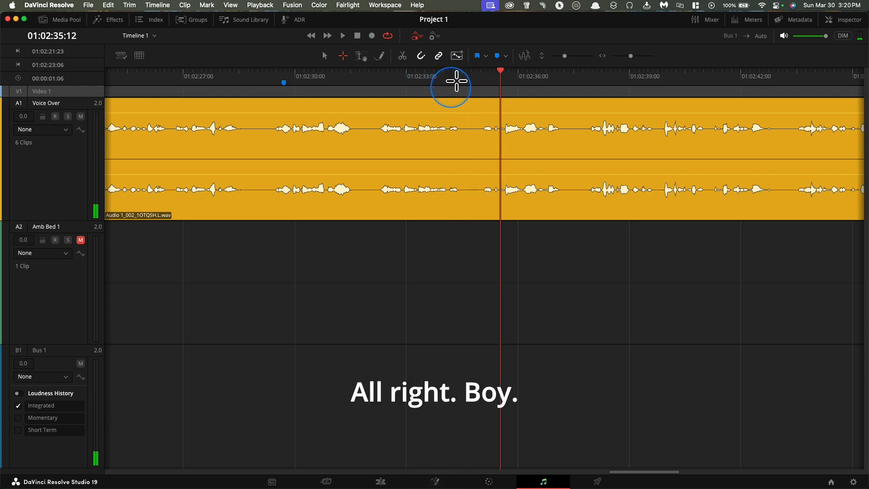
Ripple delete the Voice Over range from 01:02:34:02 to 01:02:34:19 and play across the edit.
{"action": "left_click_drag", "start_coordinate": [452, 89], "coordinate": [482, 264]}
{"action": "left_click_drag", "start_coordinate": [482, 231], "coordinate": [479, 345]}
{"action": "left_click_drag", "start_coordinate": [454, 79], "coordinate": [454, 81]}
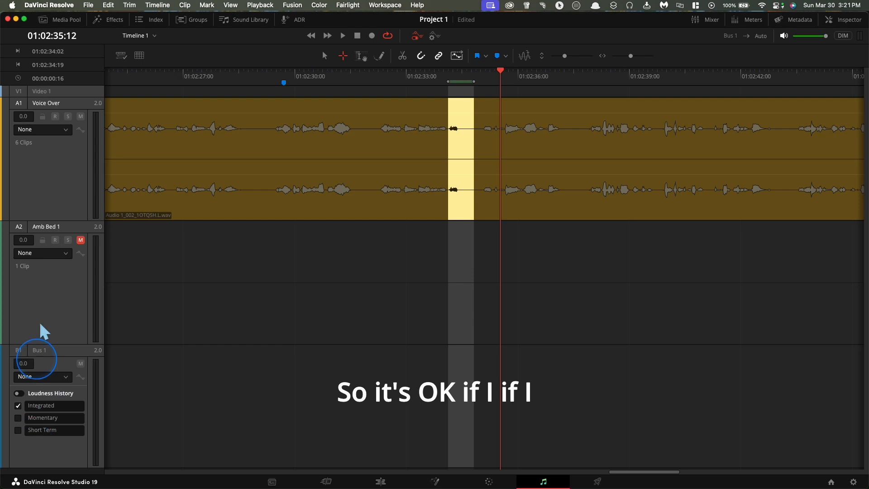
{"action": "left_click_drag", "start_coordinate": [39, 350], "coordinate": [52, 377]}
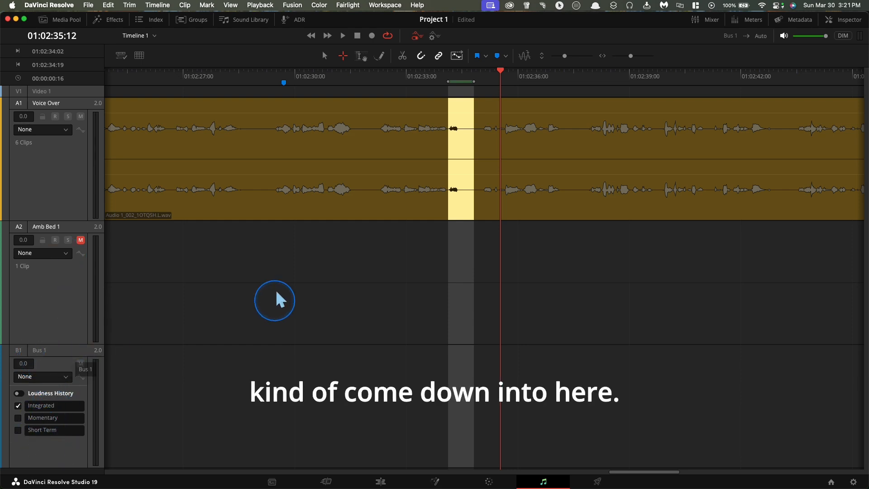
{"action": "key", "text": "shift+BackSpace"}
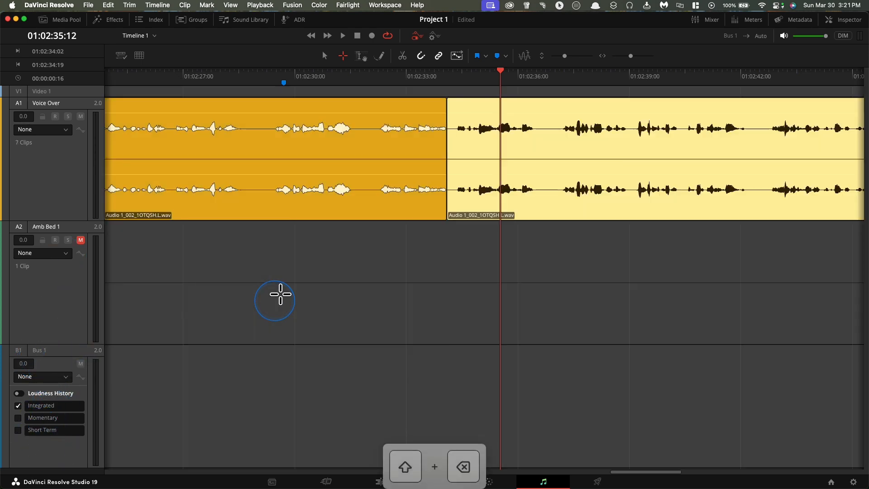
{"action": "left_click", "coordinate": [398, 69]}
{"action": "key", "text": "space"}
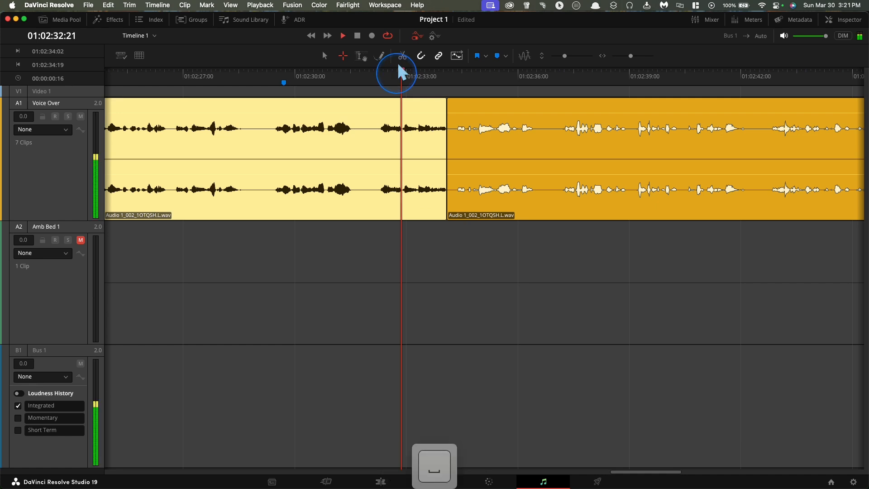
{"action": "key", "text": "space"}
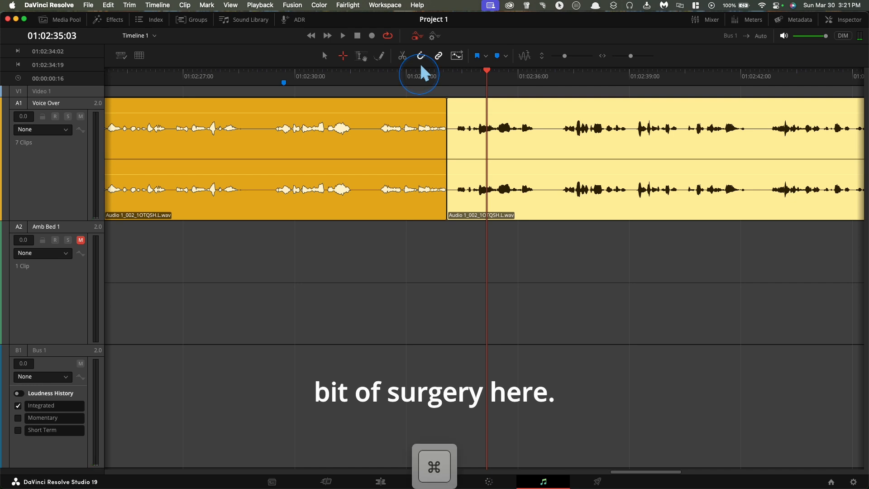
Play the "in the" audio around the cut as a loop and ripple delete the Voice Over range from 01:02:33:21 to 01:02:34:08.
{"action": "key", "text": "super+equal"}
{"action": "key", "text": "super+equal"}
{"action": "key", "text": "super+equal"}
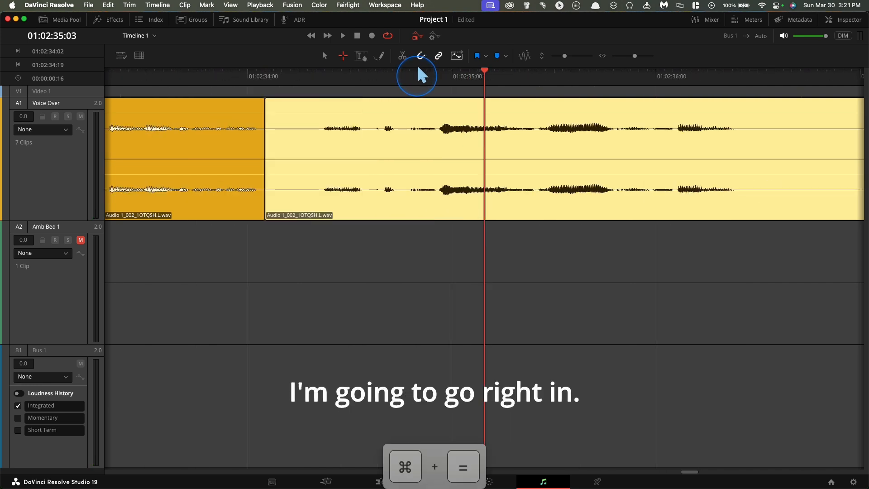
{"action": "scroll", "coordinate": [418, 68], "scroll_direction": "left", "scroll_amount": 5}
{"action": "left_click", "coordinate": [447, 69]}
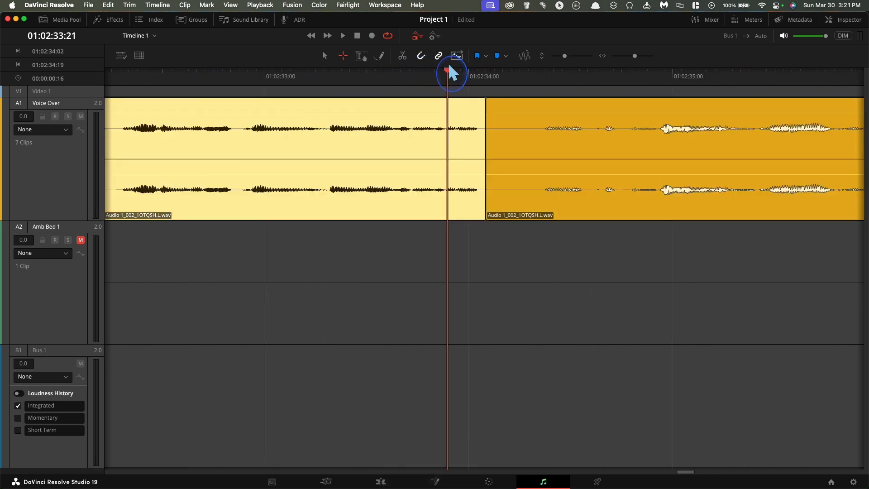
{"action": "key", "text": "space"}
{"action": "left_click_drag", "start_coordinate": [446, 86], "coordinate": [549, 389]}
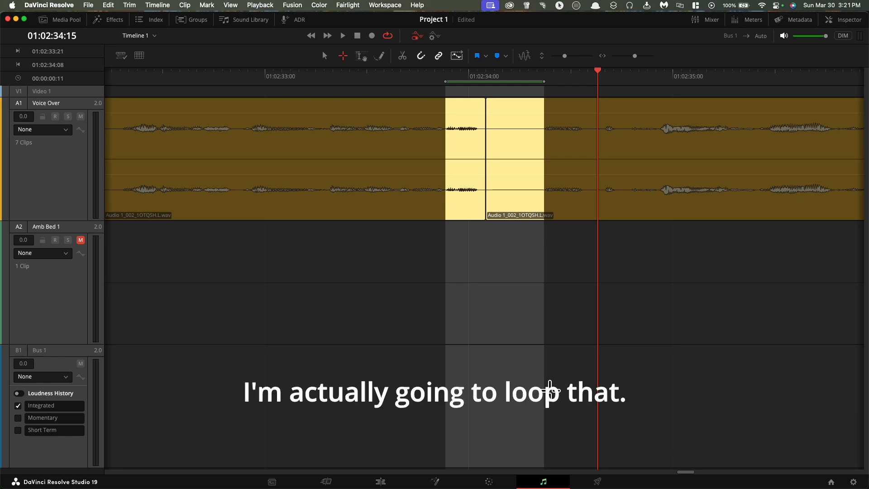
{"action": "left_click_drag", "start_coordinate": [596, 60], "coordinate": [448, 66]}
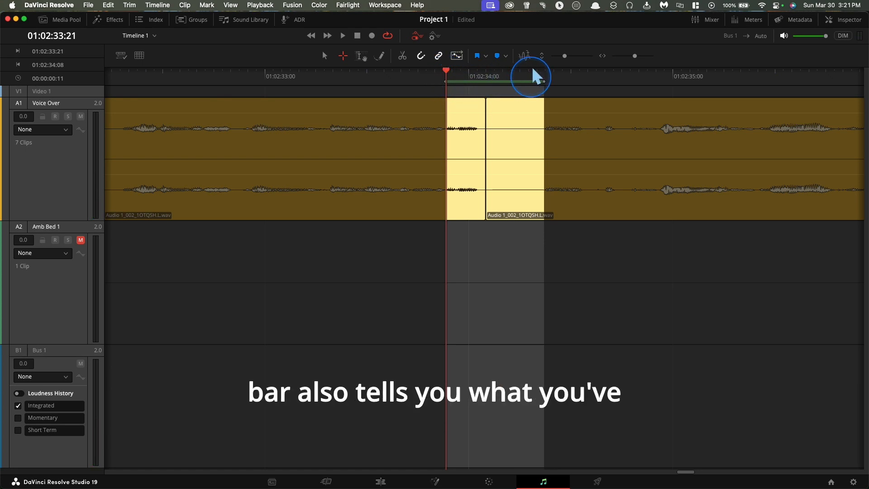
{"action": "key", "text": "space"}
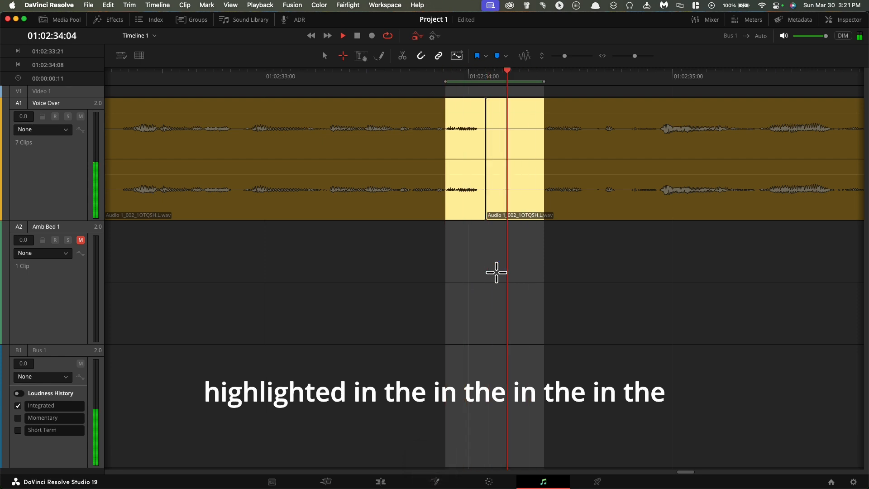
{"action": "key", "text": "space"}
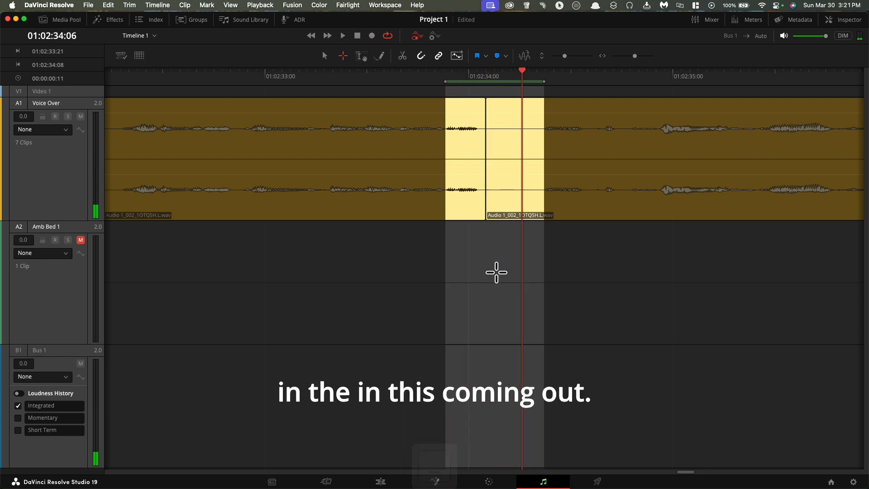
{"action": "key", "text": "shift+BackSpace"}
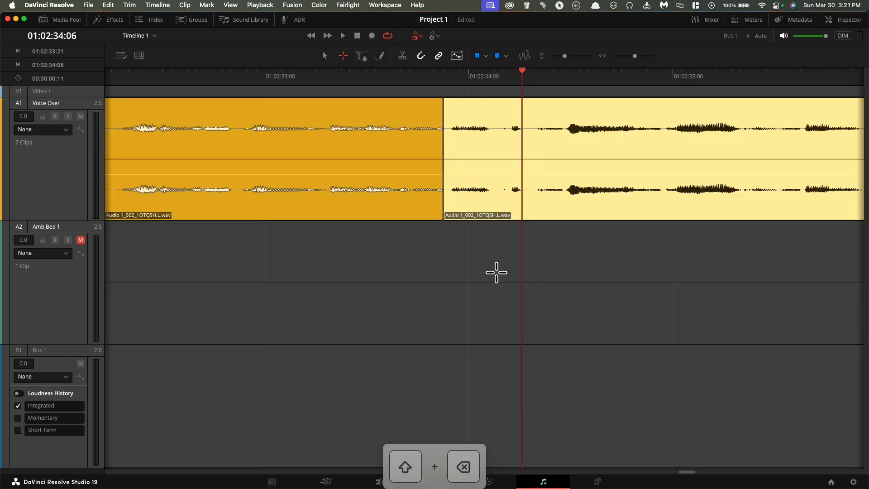
Add a short fade-out to the Voice Over clip just before the new cut and play across it from 01:02:33:05.
{"action": "left_click", "coordinate": [396, 88]}
{"action": "left_click", "coordinate": [291, 66]}
{"action": "key", "text": "space"}
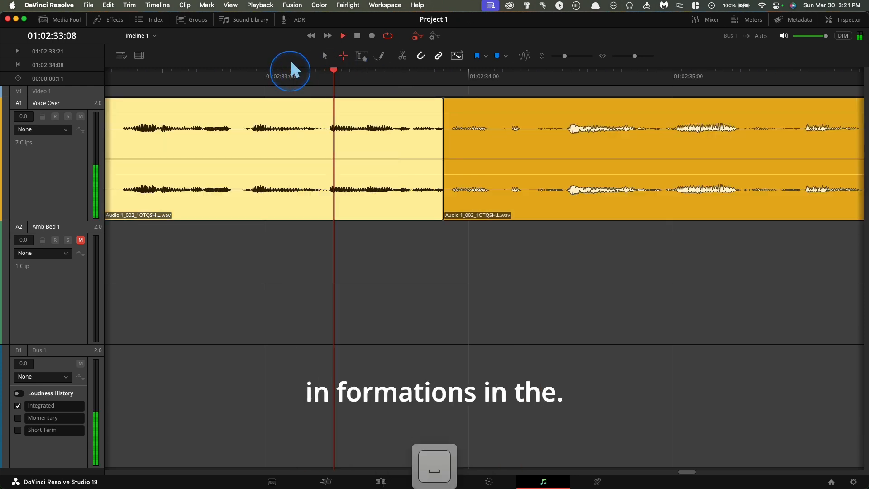
{"action": "left_click", "coordinate": [294, 66]}
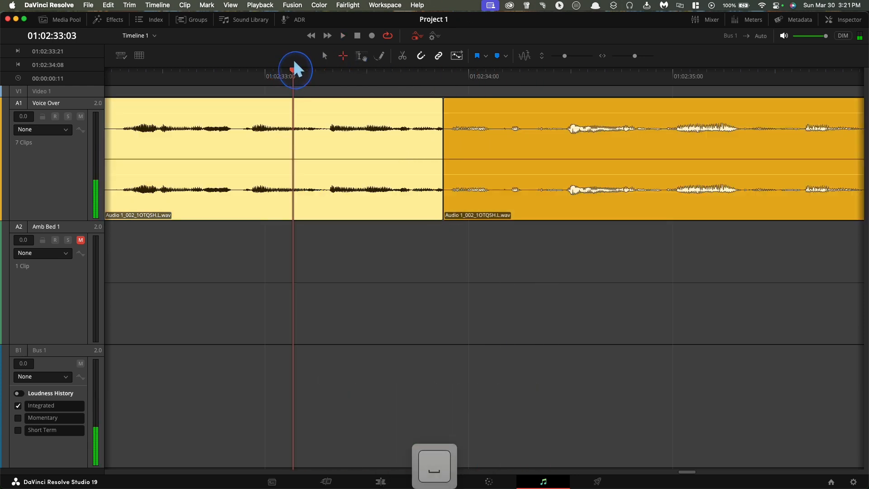
{"action": "key", "text": "space"}
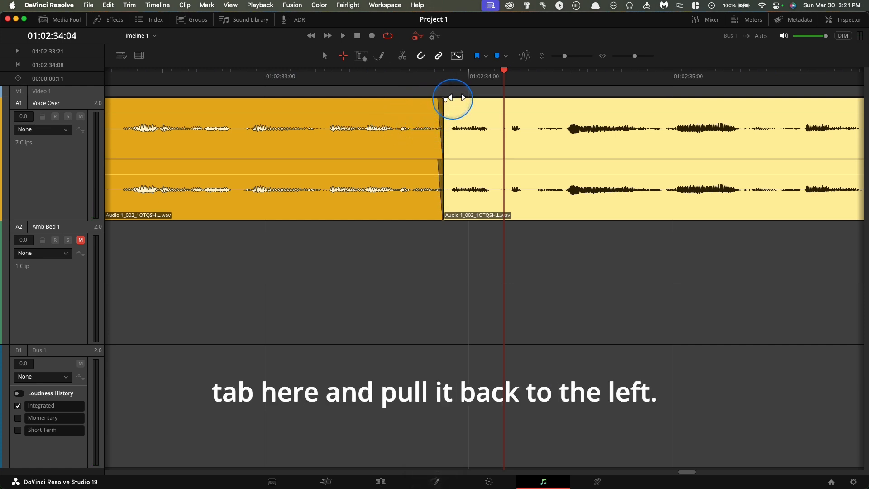
{"action": "left_click", "coordinate": [312, 60]}
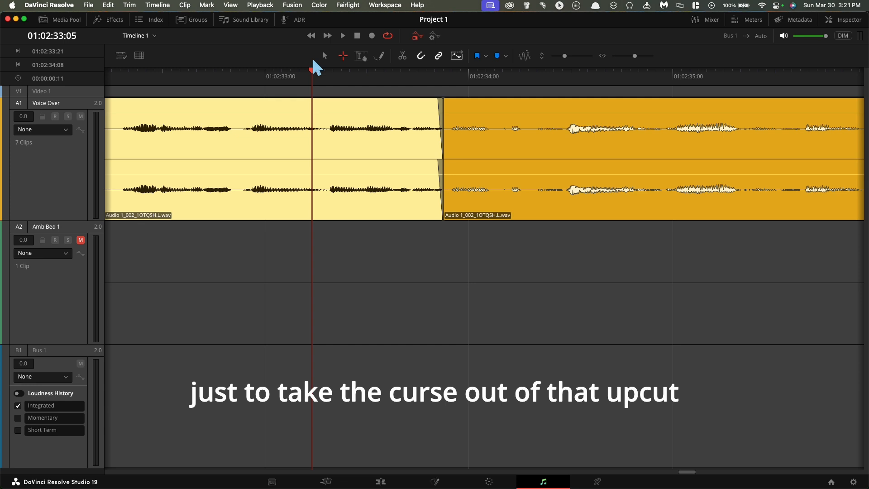
{"action": "key", "text": "space"}
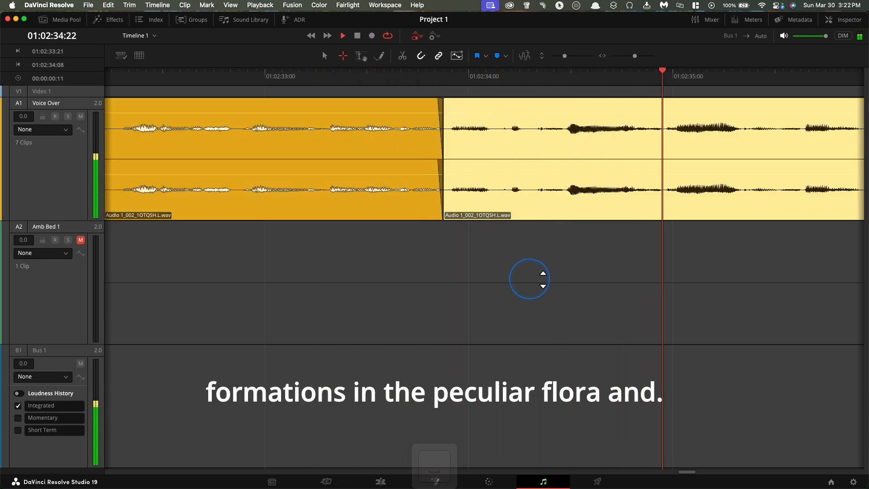
{"action": "key", "text": "space"}
Deselect the Voice Over clip and listen to the narration from 01:02:35:14 to 01:02:41:19.
{"action": "left_click", "coordinate": [566, 295]}
{"action": "scroll", "coordinate": [568, 293], "scroll_direction": "right", "scroll_amount": 5}
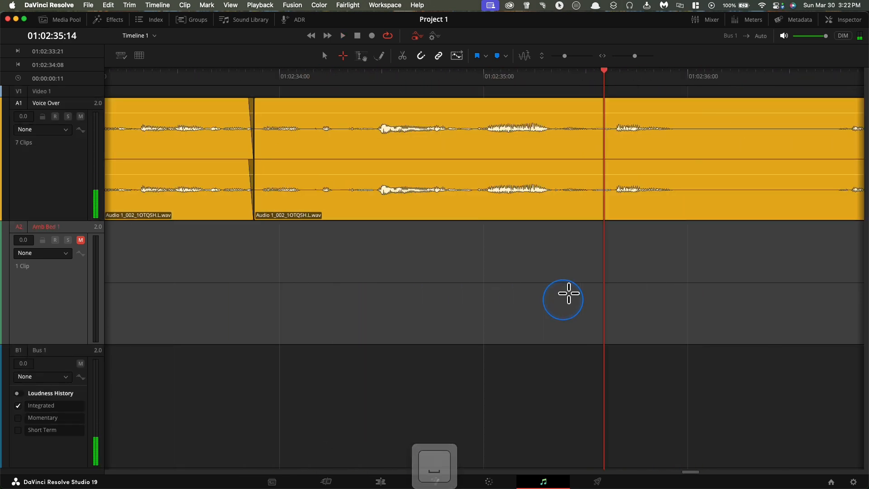
{"action": "key", "text": "space"}
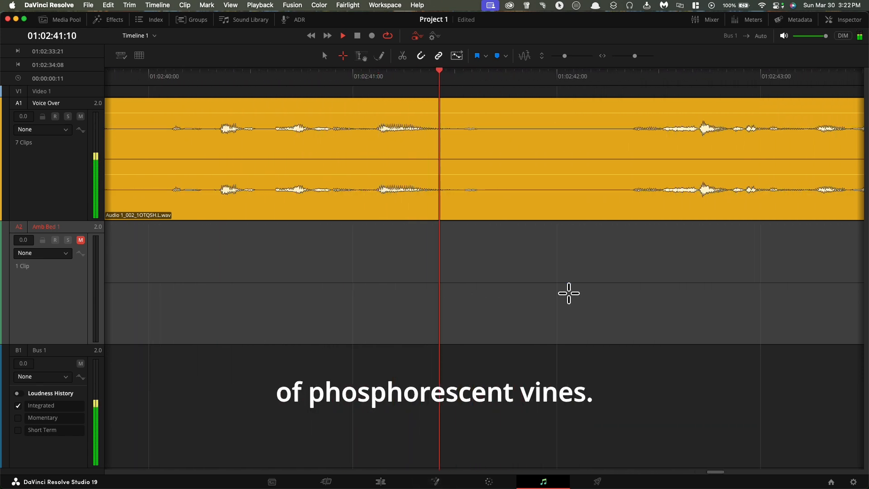
{"action": "key", "text": "space"}
{"action": "scroll", "coordinate": [568, 242], "scroll_direction": "right", "scroll_amount": 5}
{"action": "scroll", "coordinate": [569, 242], "scroll_direction": "right", "scroll_amount": 6}
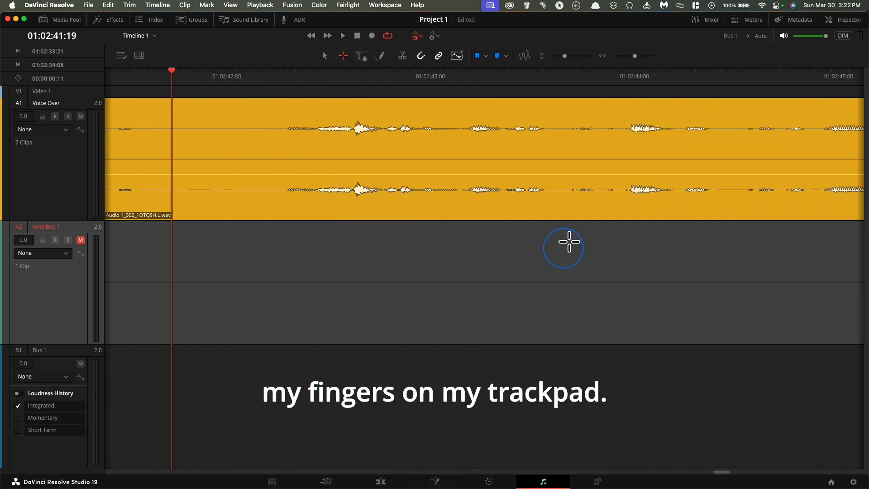
{"action": "scroll", "coordinate": [569, 243], "scroll_direction": "left", "scroll_amount": 8}
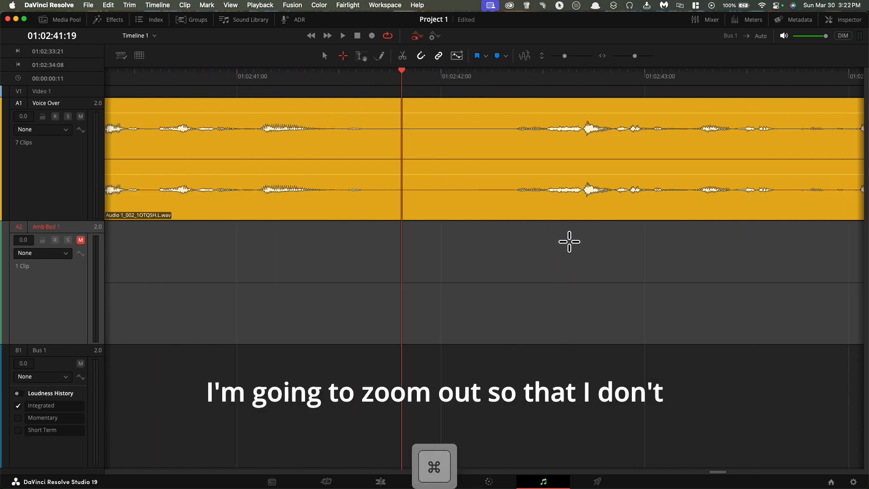
Listen to the narration from 01:02:41:19 across the next Voice Over clip boundary to about 01:02:51.
{"action": "key", "text": "super+minus"}
{"action": "key", "text": "space"}
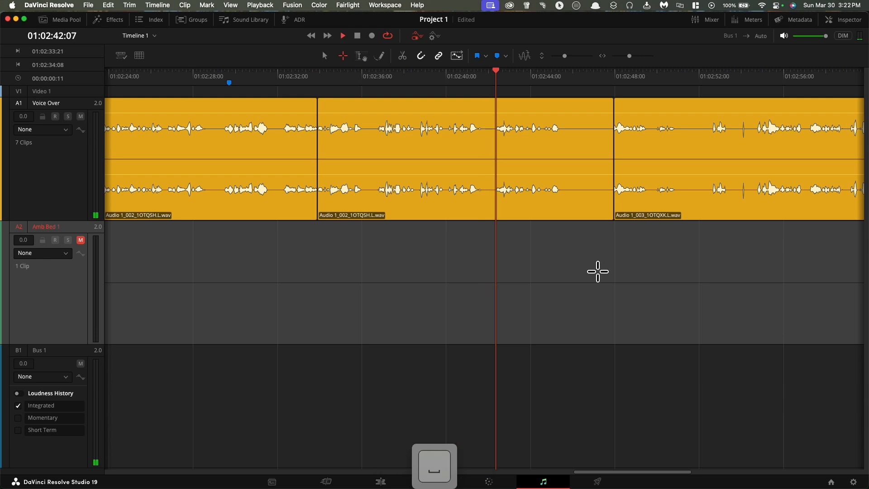
{"action": "scroll", "coordinate": [605, 287], "scroll_direction": "right", "scroll_amount": 5}
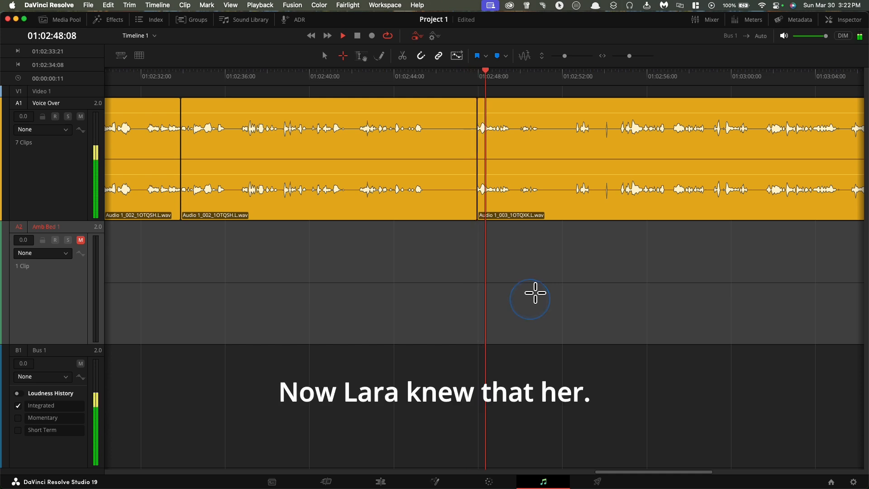
{"action": "key", "text": "space"}
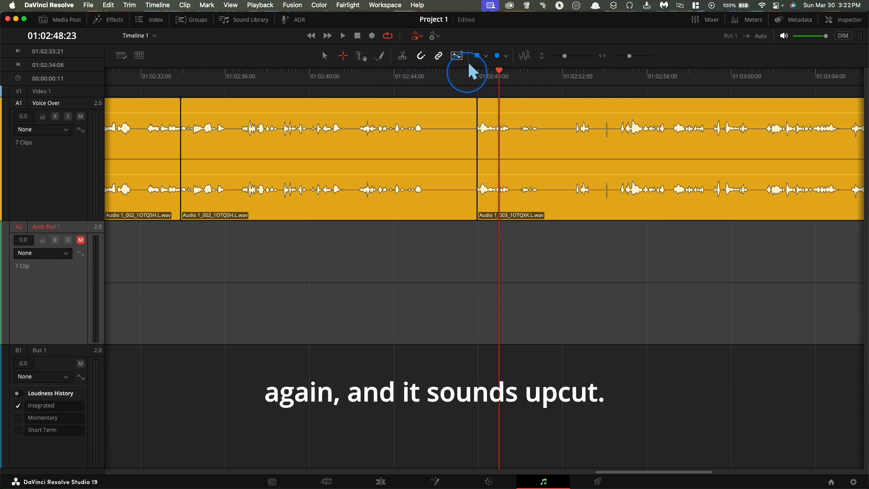
{"action": "key", "text": "space"}
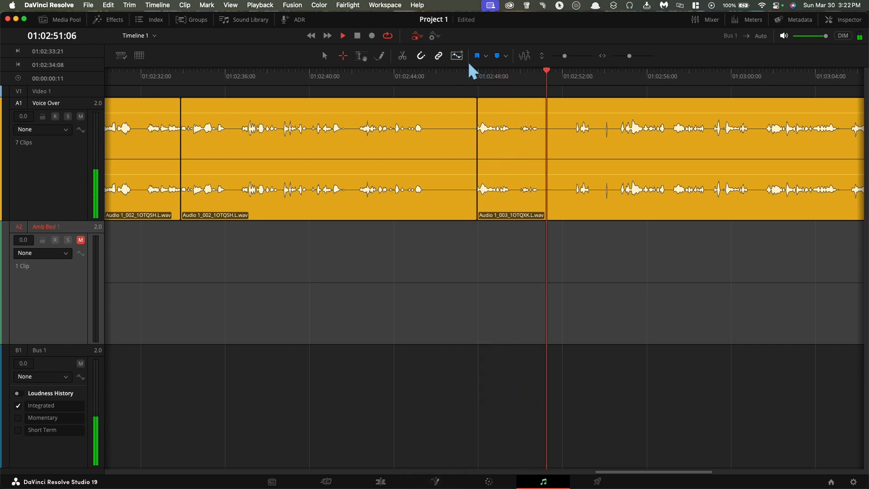
{"action": "key", "text": "space"}
Replay the pause before the third recording's clip and ripple delete the Voice Over range from 01:02:45:21 to 01:02:47:21.
{"action": "left_click", "coordinate": [410, 98]}
{"action": "left_click", "coordinate": [377, 68]}
{"action": "key", "text": "space"}
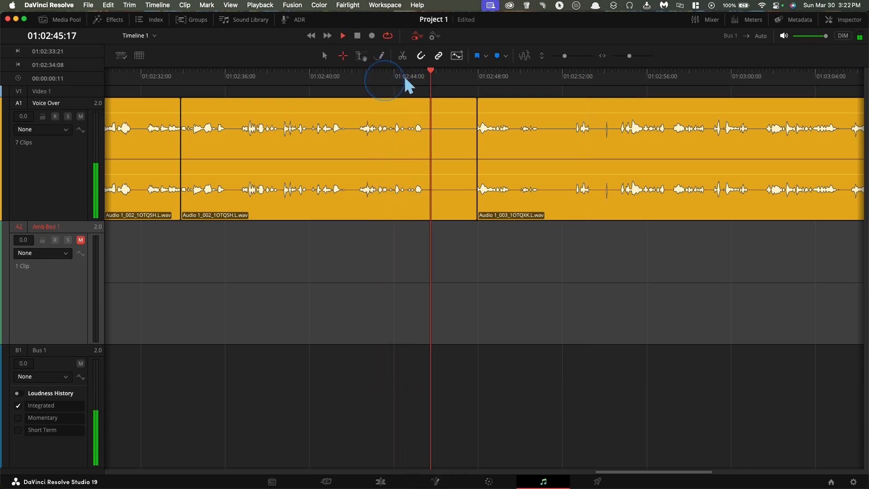
{"action": "key", "text": "space"}
{"action": "left_click_drag", "start_coordinate": [434, 90], "coordinate": [481, 277]}
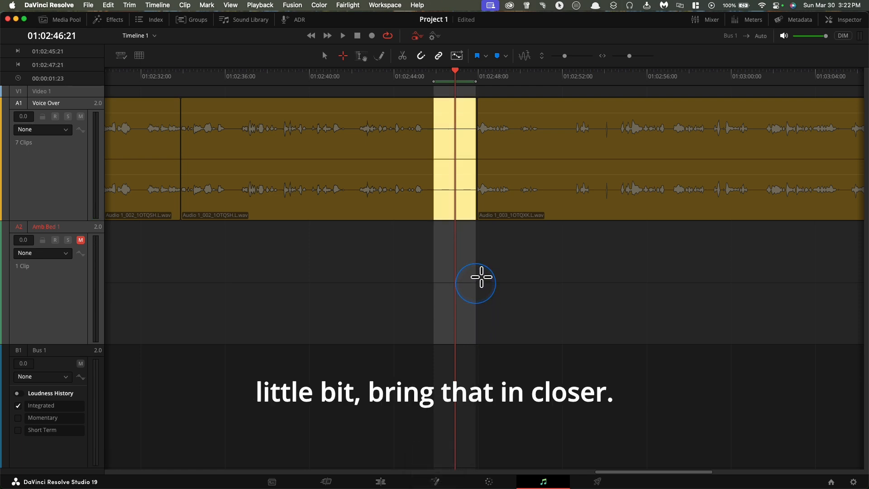
{"action": "key", "text": "shift+BackSpace"}
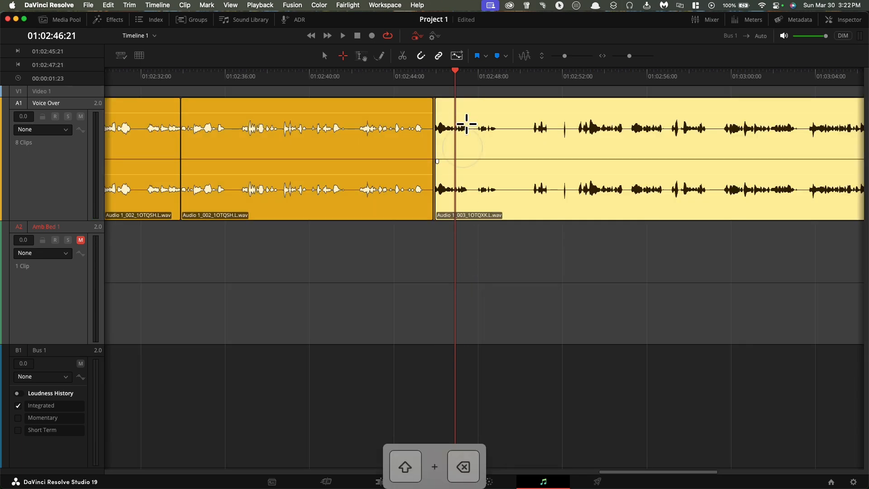
Add a short fade-in to the Voice Over clip Audio 1_003 after the new cut and play across it.
{"action": "left_click", "coordinate": [437, 89]}
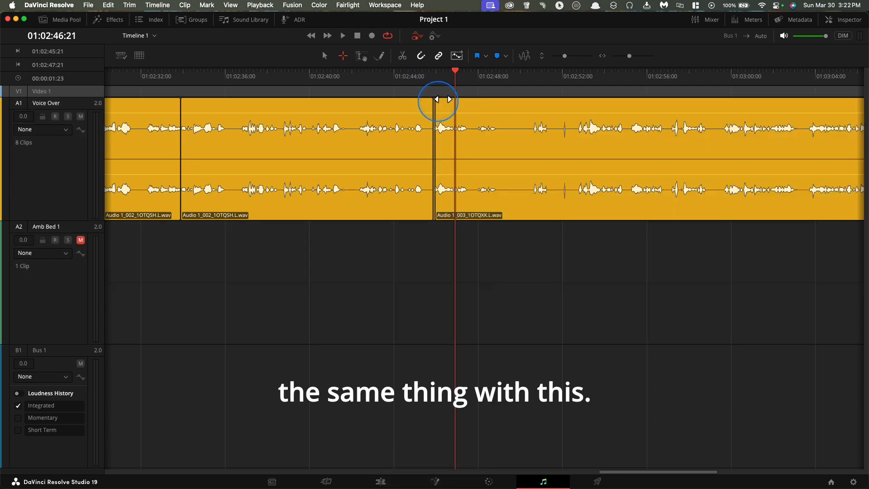
{"action": "left_click_drag", "start_coordinate": [439, 98], "coordinate": [444, 99]}
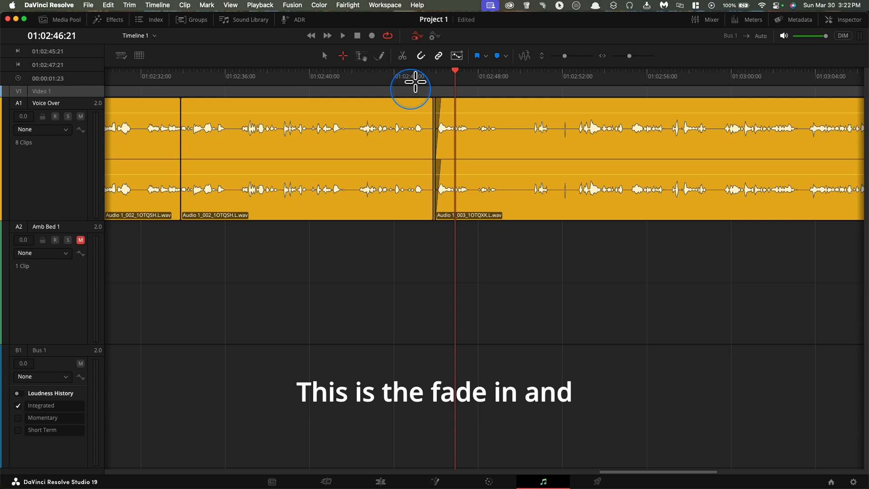
{"action": "left_click", "coordinate": [401, 68]}
{"action": "key", "text": "space"}
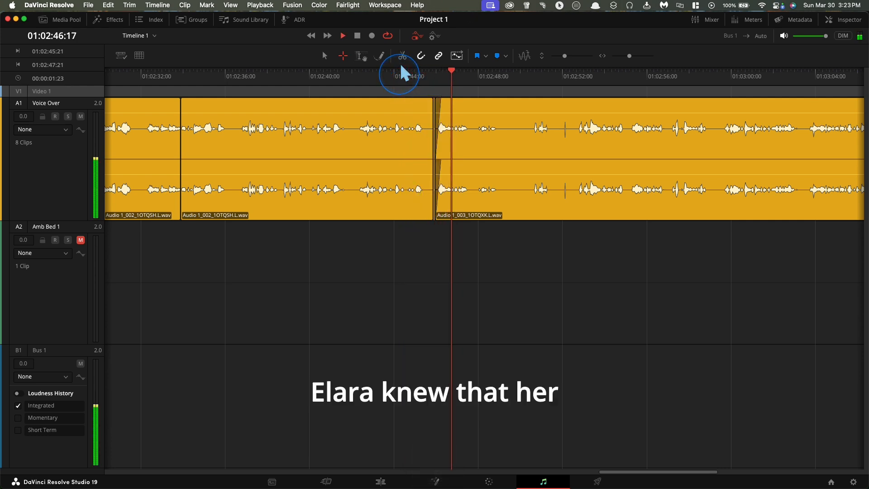
{"action": "key", "text": "space"}
Shorten the fade-in on the Voice Over clip near 01:02:46:00, fine-tuning it while replaying the cut.
{"action": "key", "text": "super+equal"}
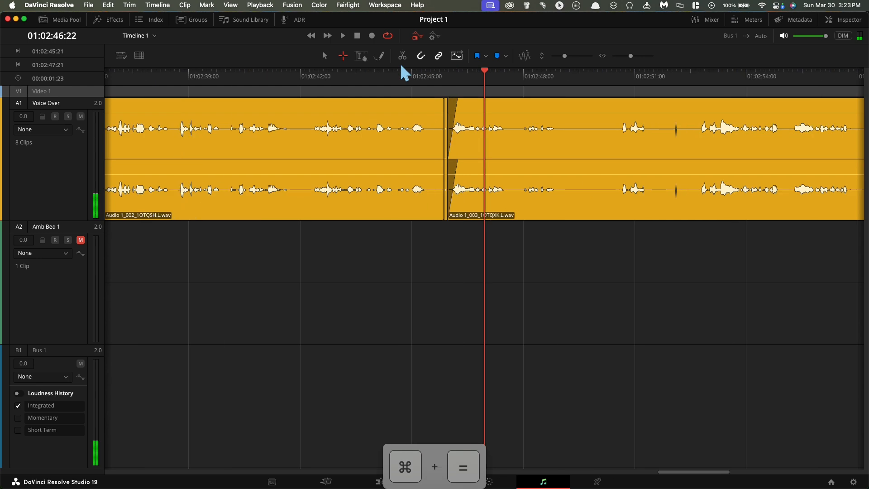
{"action": "key", "text": "super+equal"}
{"action": "key", "text": "super+equal"}
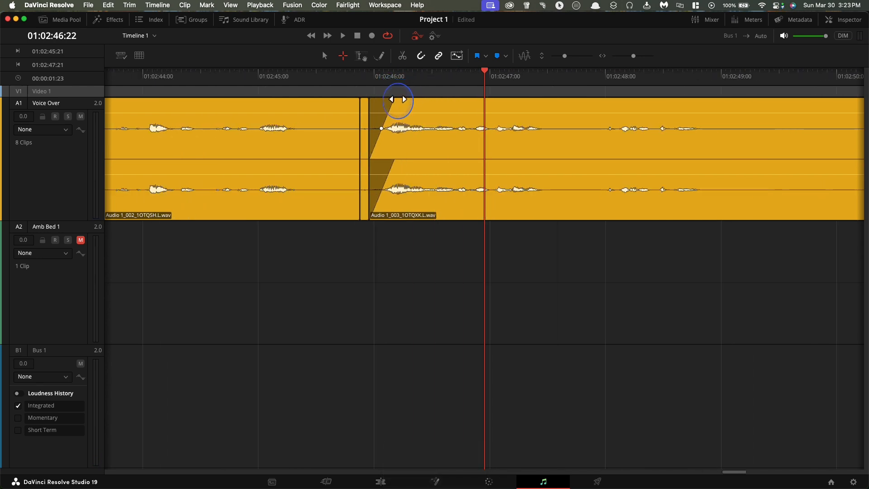
{"action": "left_click", "coordinate": [299, 66]}
{"action": "key", "text": "space"}
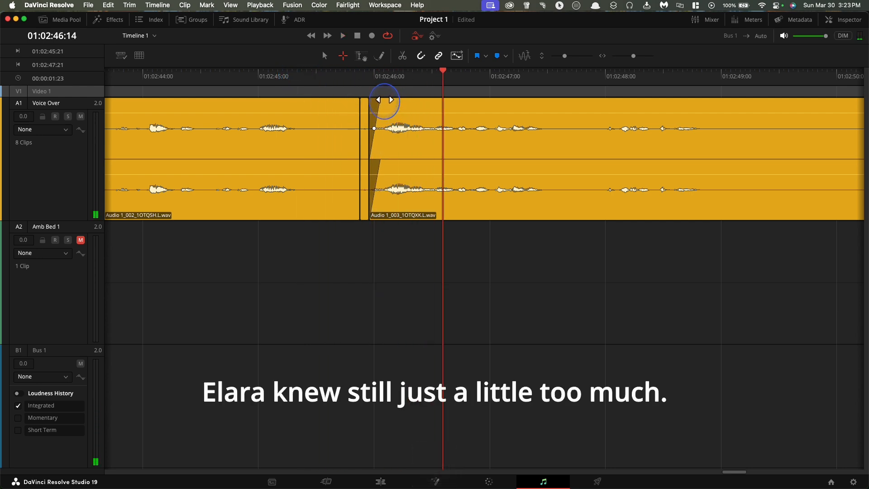
{"action": "left_click", "coordinate": [248, 66]}
{"action": "key", "text": "space"}
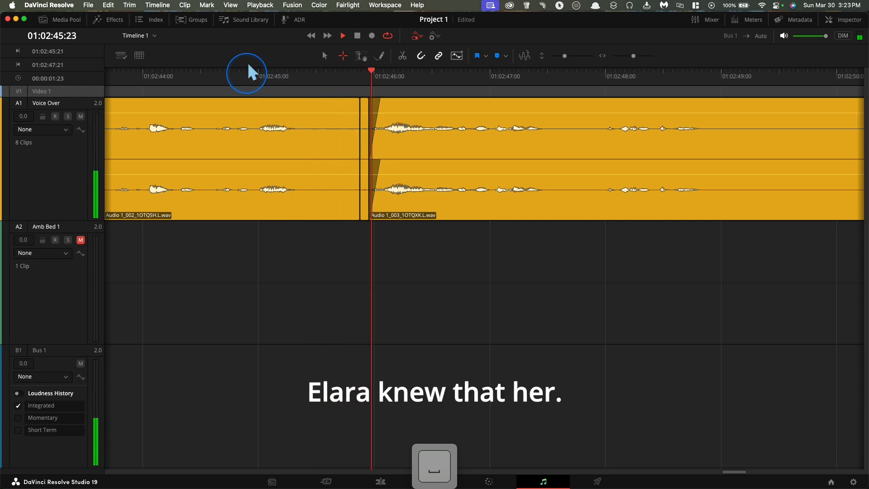
{"action": "key", "text": "space"}
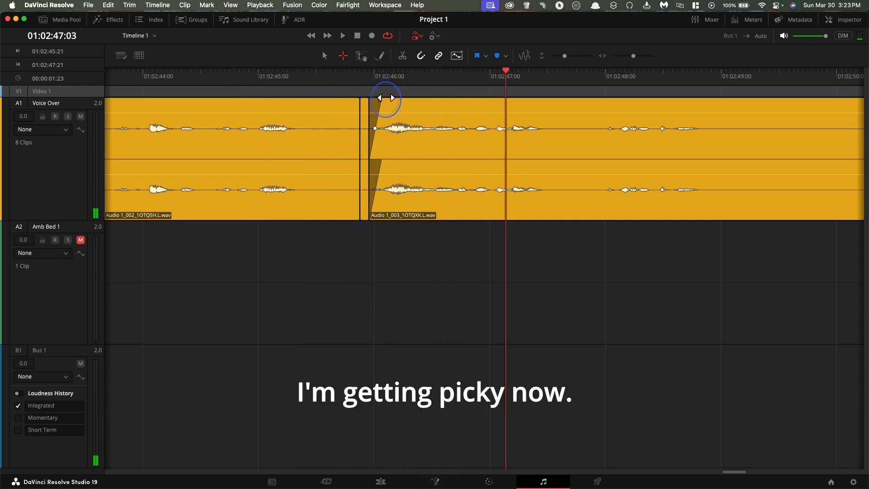
{"action": "left_click", "coordinate": [298, 75]}
{"action": "key", "text": "space"}
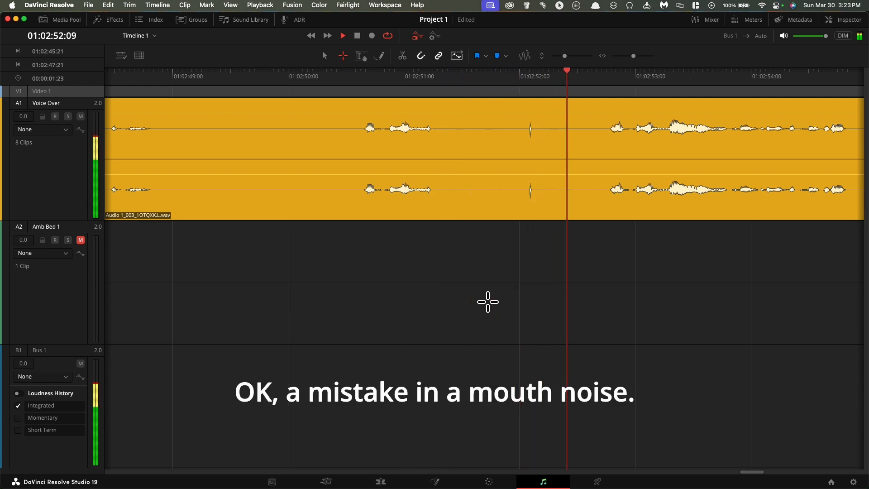
Ripple delete the mistake and mouth noise on Voice Over from 01:02:49:19 to 01:02:52:12.
{"action": "key", "text": "space"}
{"action": "left_click_drag", "start_coordinate": [579, 310], "coordinate": [273, 65]}
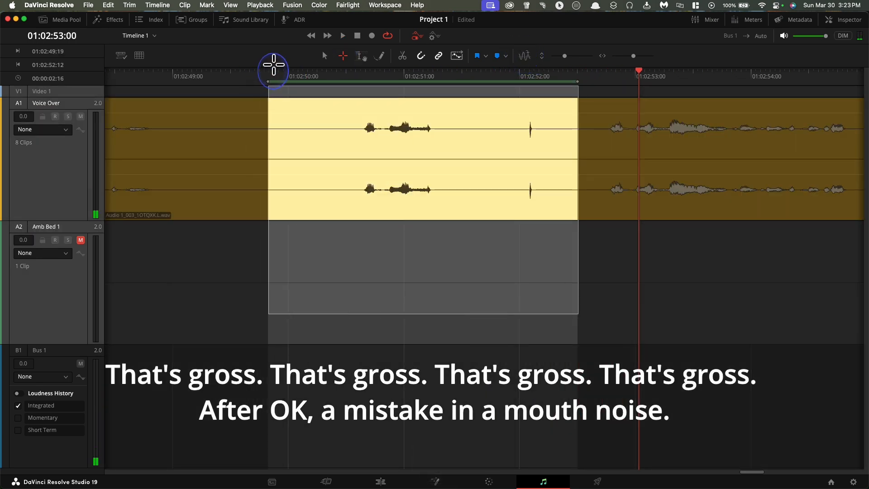
{"action": "key", "text": "shift+BackSpace"}
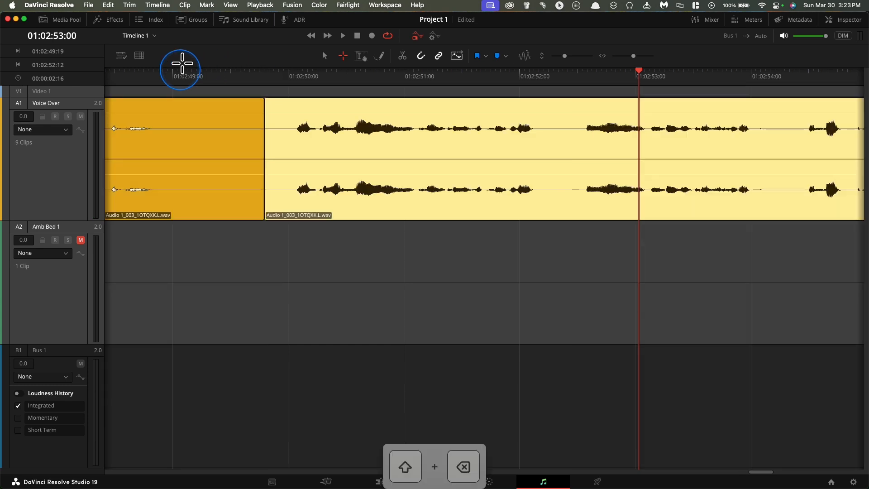
Play across the new edit and listen to the remaining narration up to 01:03:10:05, deselecting the last Voice Over clip.
{"action": "left_click", "coordinate": [151, 68]}
{"action": "key", "text": "space"}
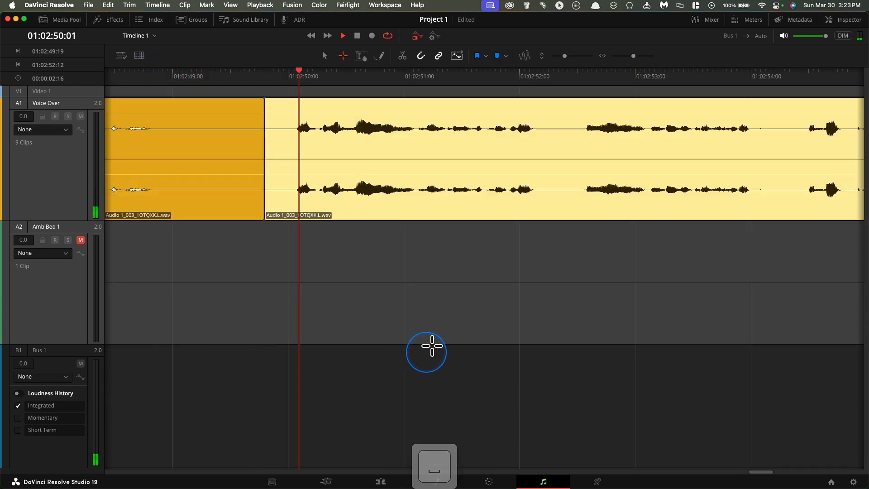
{"action": "key", "text": "super+minus"}
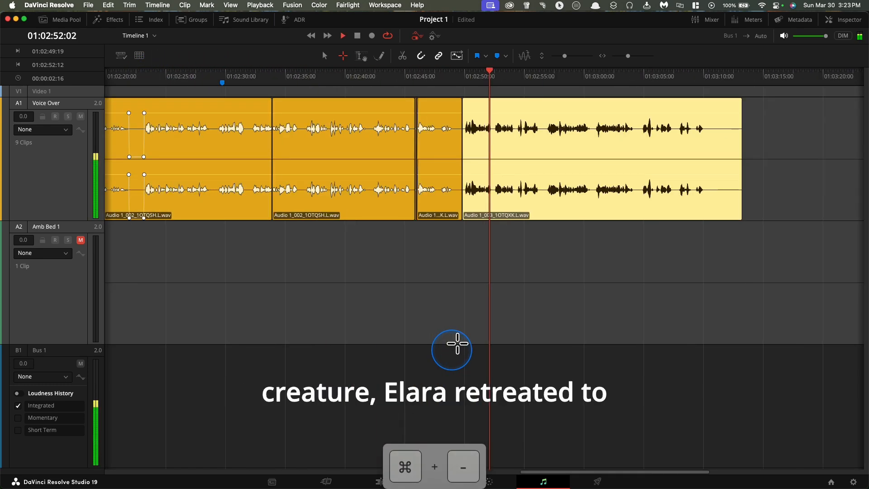
{"action": "key", "text": "space"}
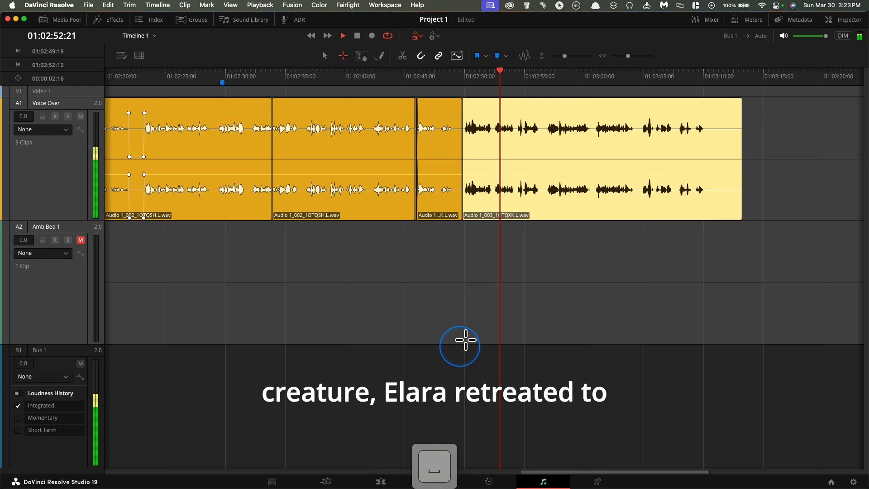
{"action": "left_click", "coordinate": [537, 292]}
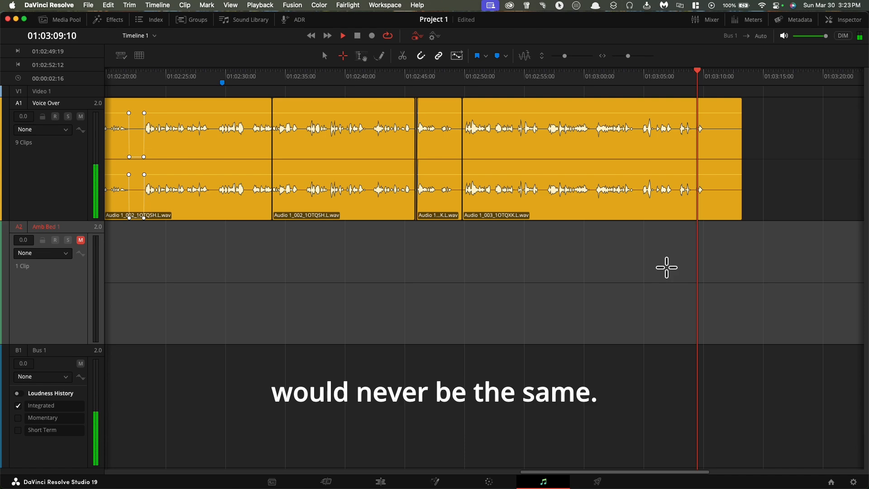
{"action": "key", "text": "space"}
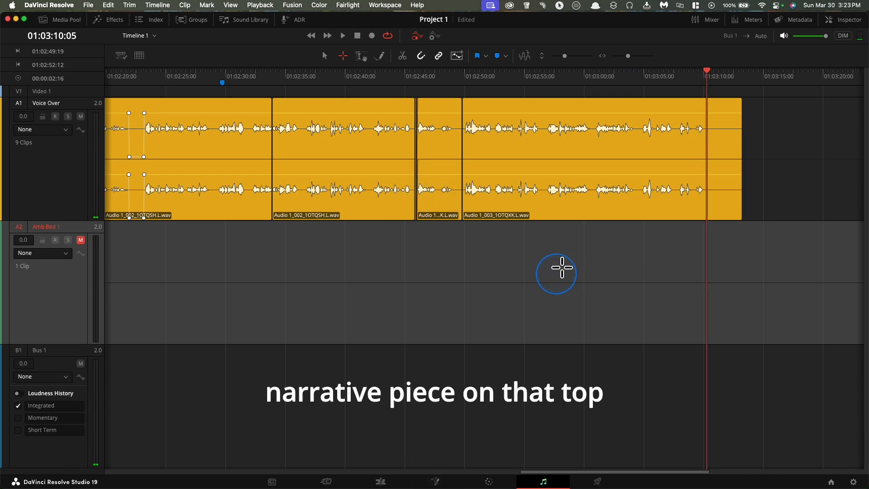
Look over the edited Voice Over clips along the timeline, from the beginning through the last clip.
{"action": "scroll", "coordinate": [561, 269], "scroll_direction": "left", "scroll_amount": 15}
{"action": "scroll", "coordinate": [562, 268], "scroll_direction": "left", "scroll_amount": 8}
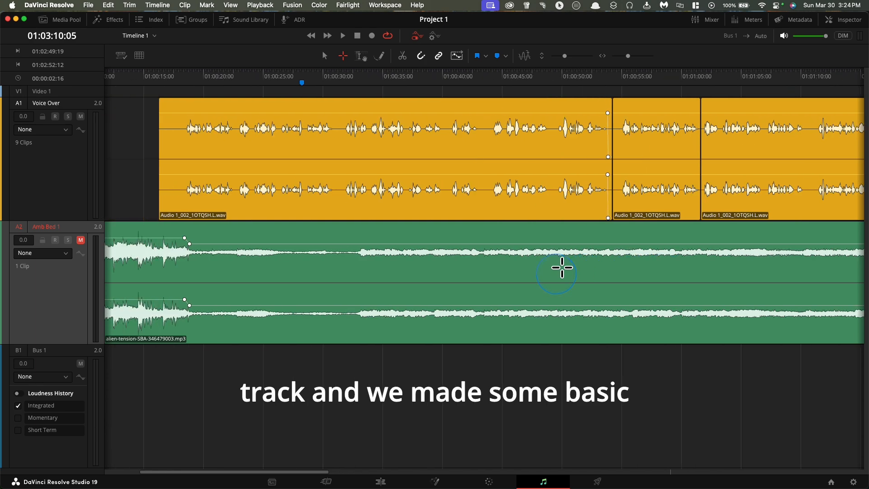
{"action": "scroll", "coordinate": [619, 195], "scroll_direction": "right", "scroll_amount": 5}
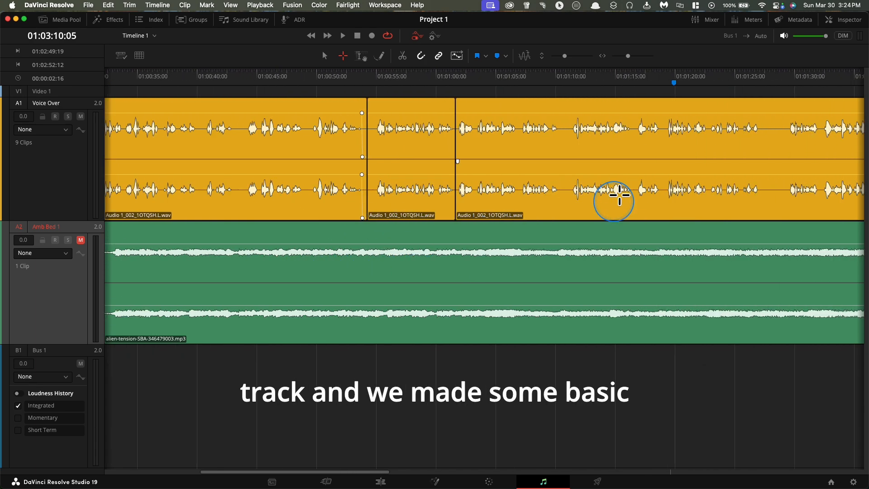
{"action": "scroll", "coordinate": [619, 194], "scroll_direction": "right", "scroll_amount": 5}
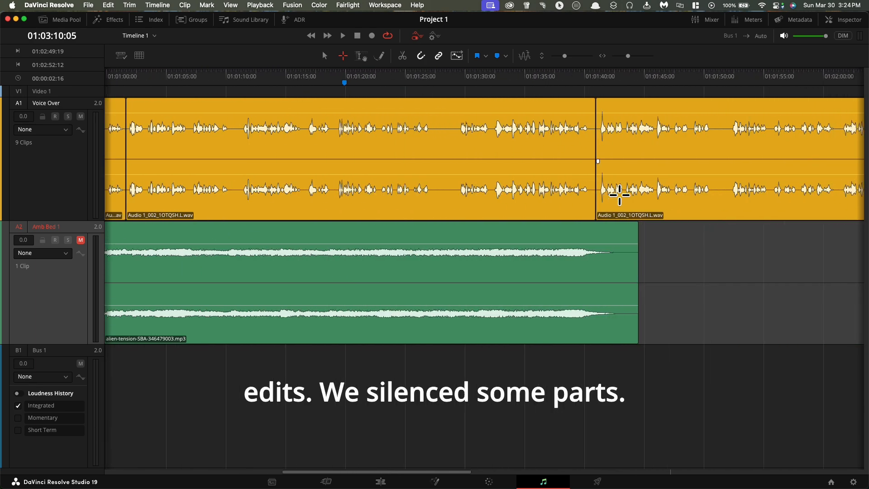
{"action": "scroll", "coordinate": [619, 194], "scroll_direction": "right", "scroll_amount": 20}
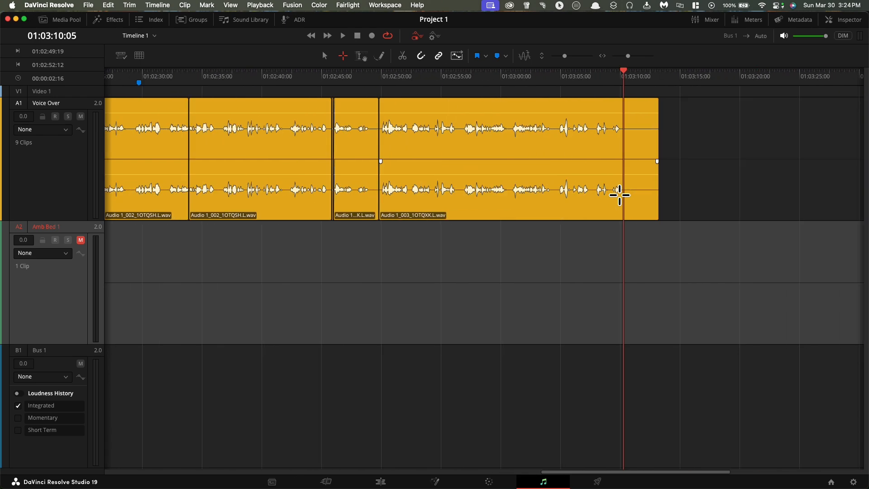
{"action": "scroll", "coordinate": [431, 277], "scroll_direction": "left", "scroll_amount": 20}
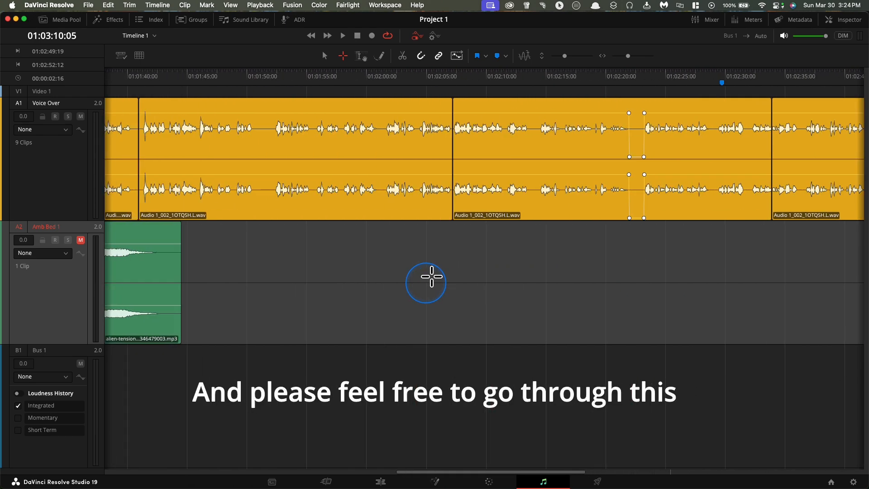
Unmute the Amb Bed 1 track and play it together with the Voice Over from 01:00:00:00 to 01:00:26:07.
{"action": "scroll", "coordinate": [178, 144], "scroll_direction": "left", "scroll_amount": 7}
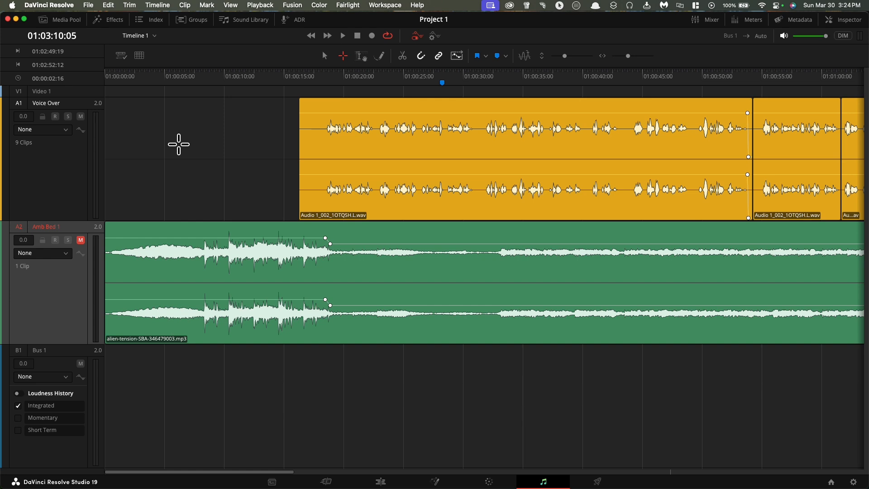
{"action": "left_click", "coordinate": [81, 240]}
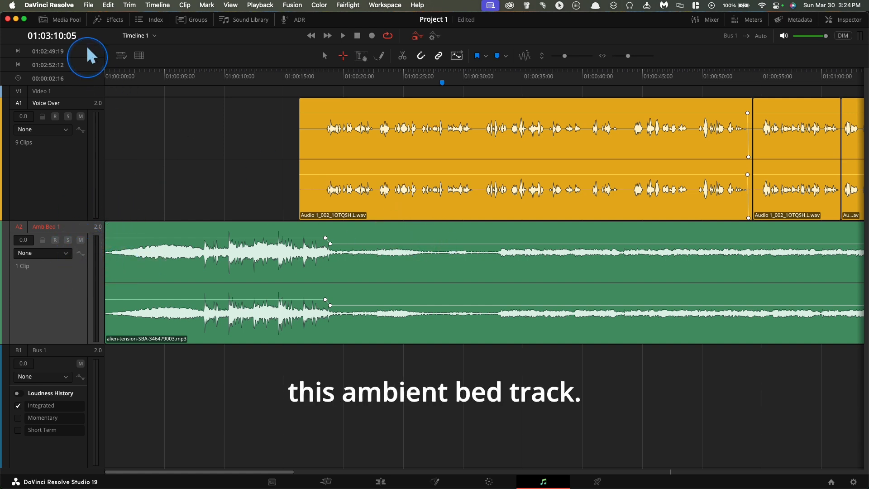
{"action": "left_click", "coordinate": [108, 65]}
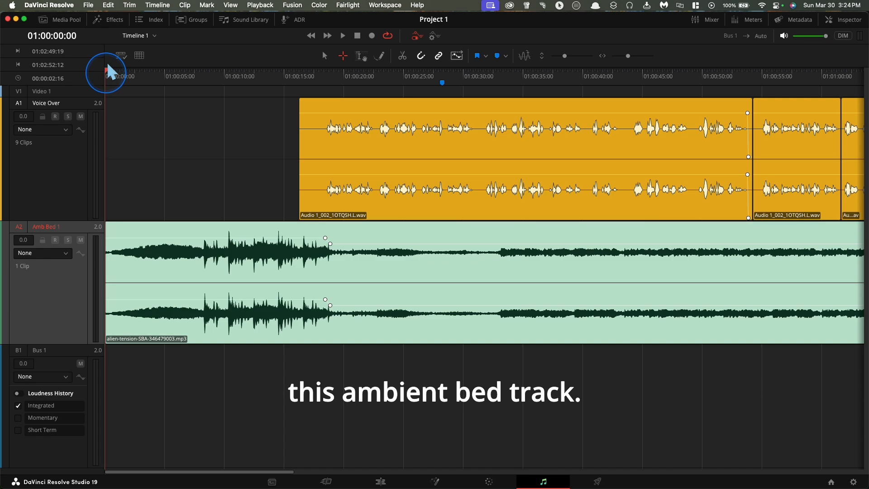
{"action": "key", "text": "space"}
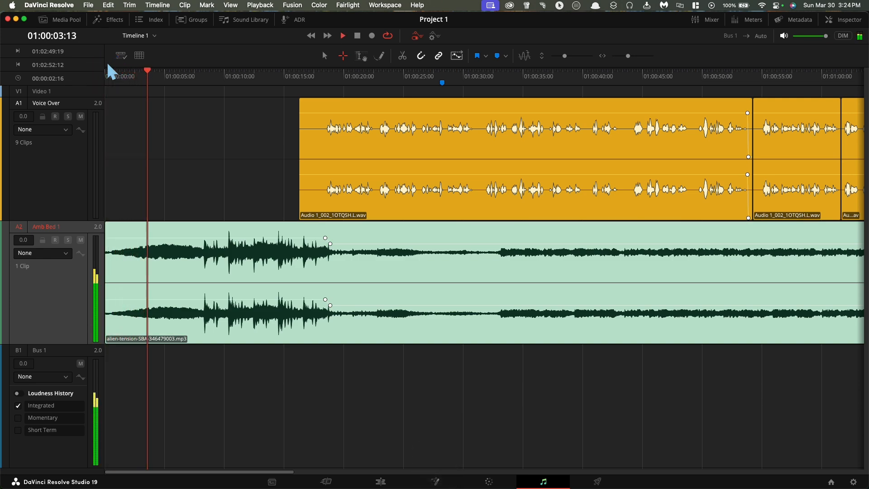
{"action": "left_click", "coordinate": [232, 117]}
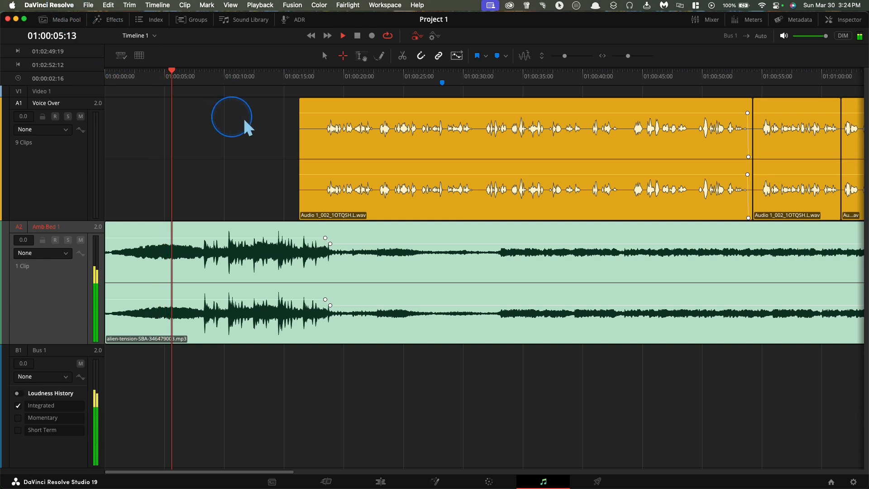
{"action": "scroll", "coordinate": [262, 146], "scroll_direction": "right", "scroll_amount": 1}
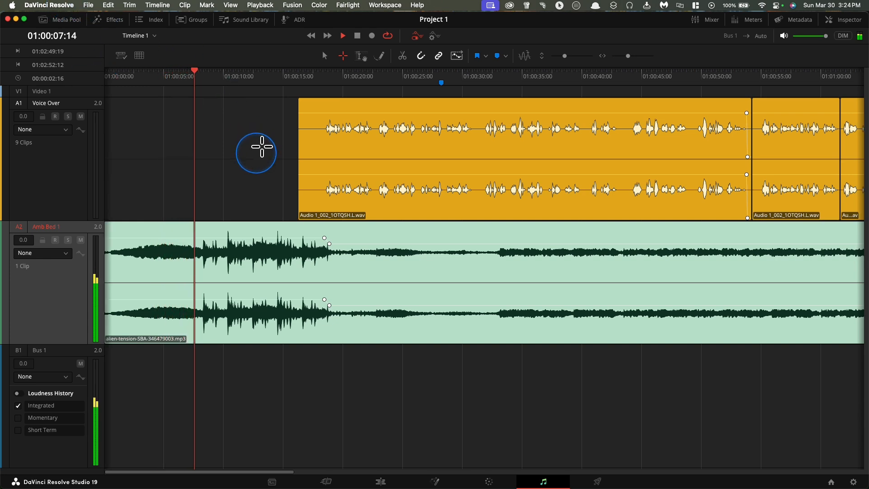
{"action": "scroll", "coordinate": [262, 147], "scroll_direction": "right", "scroll_amount": 3}
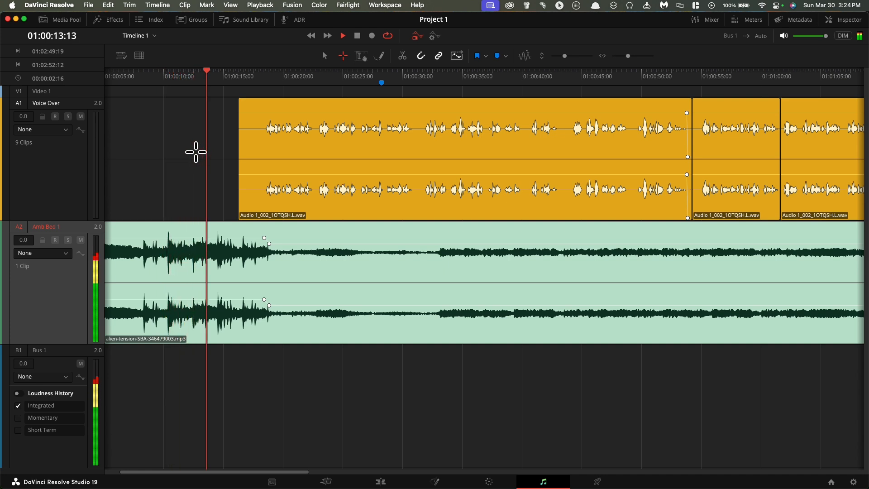
{"action": "scroll", "coordinate": [208, 174], "scroll_direction": "right", "scroll_amount": 1}
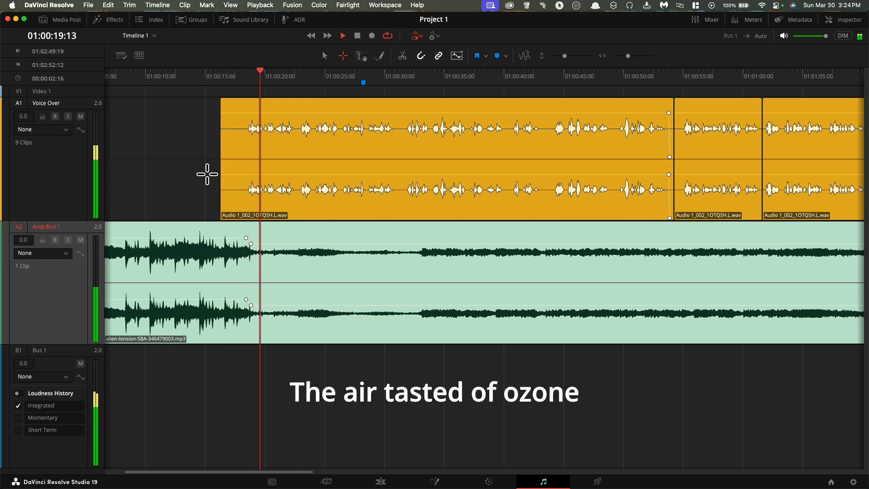
{"action": "scroll", "coordinate": [207, 174], "scroll_direction": "right", "scroll_amount": 1}
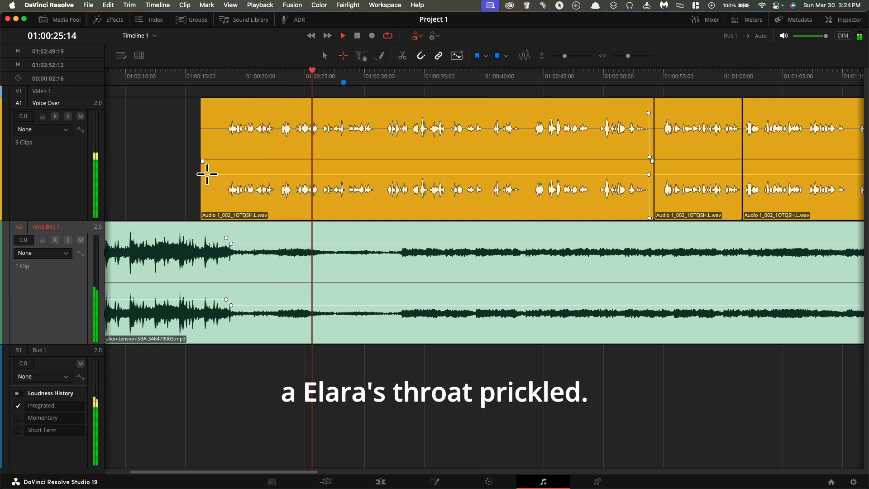
{"action": "key", "text": "space"}
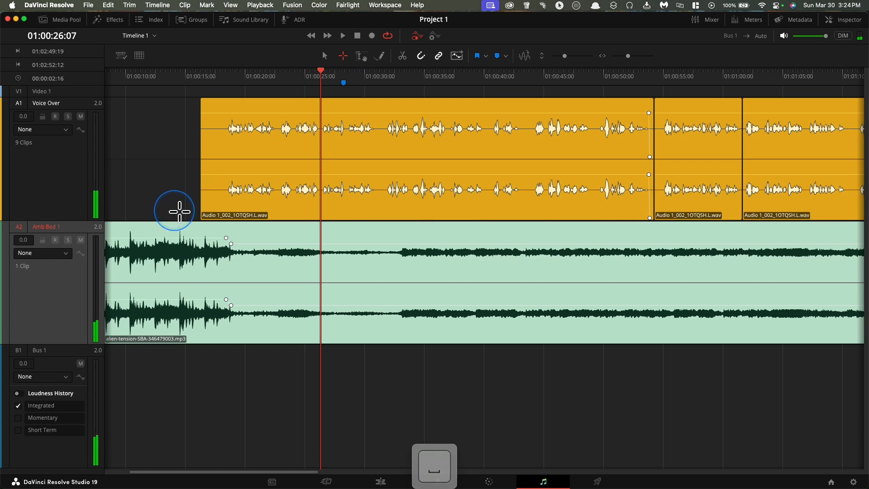